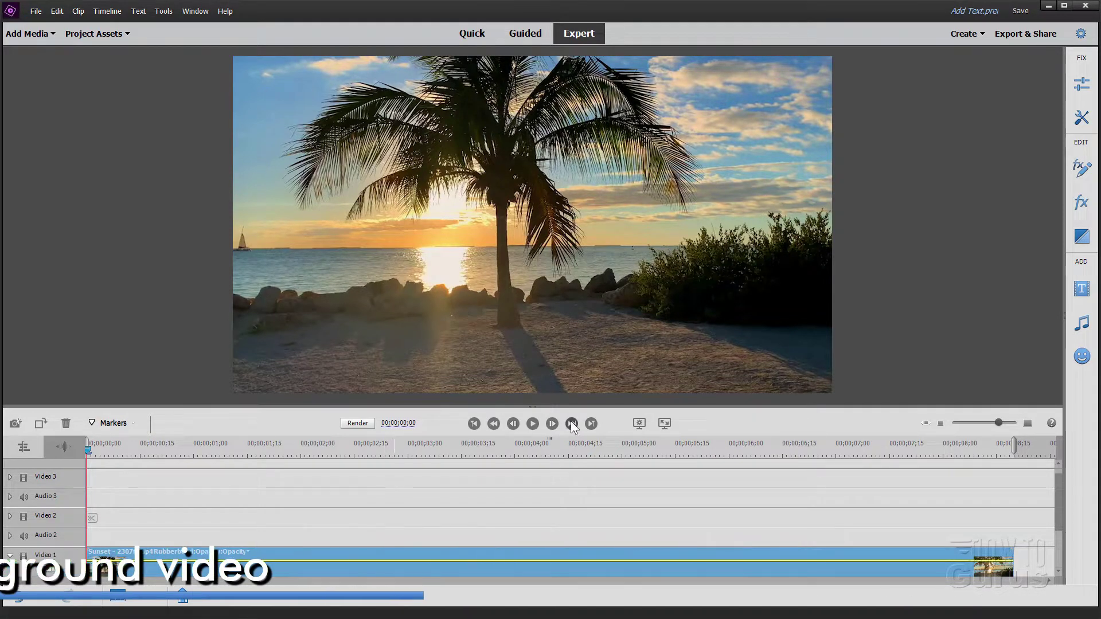
- Play the sunset beach clip, then park the playhead at 00;00;02;06
click(533, 425)
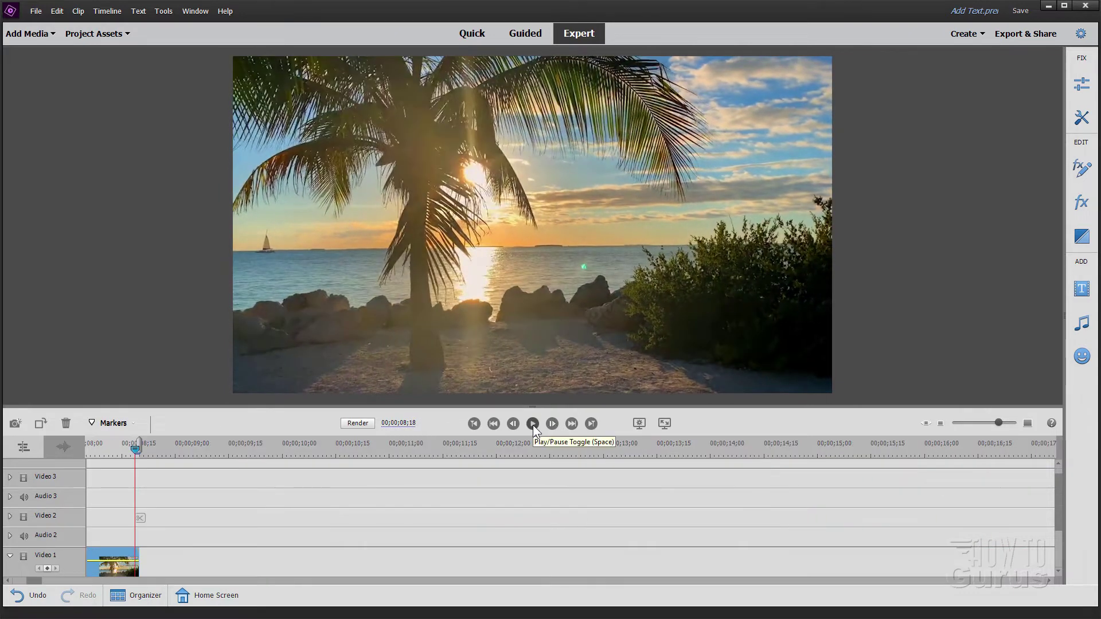
drag(26, 581, 11, 580)
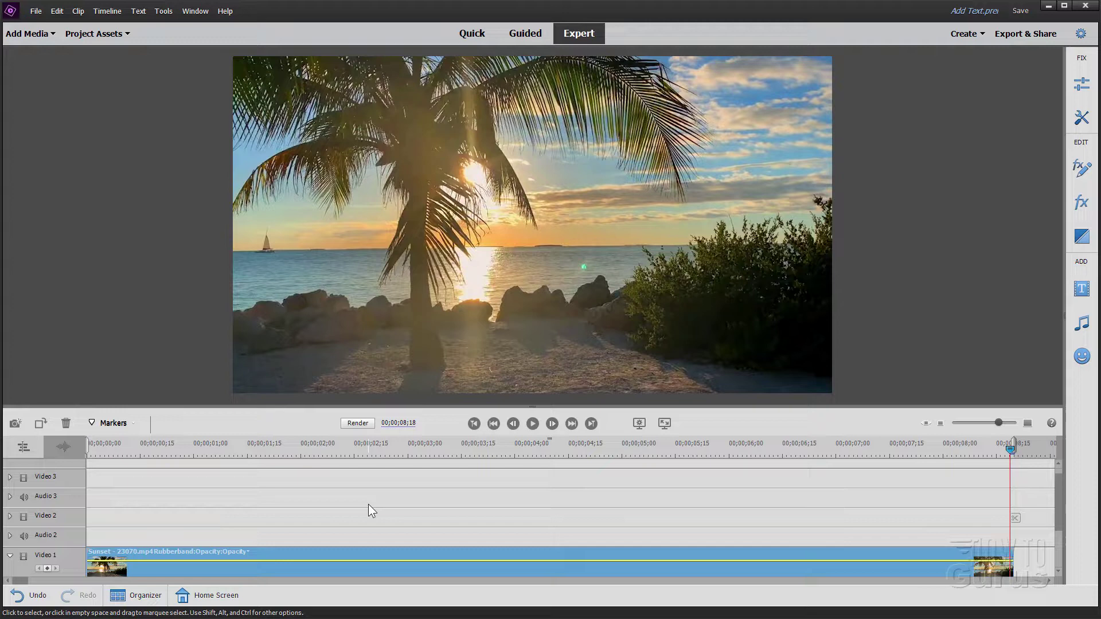
click(434, 449)
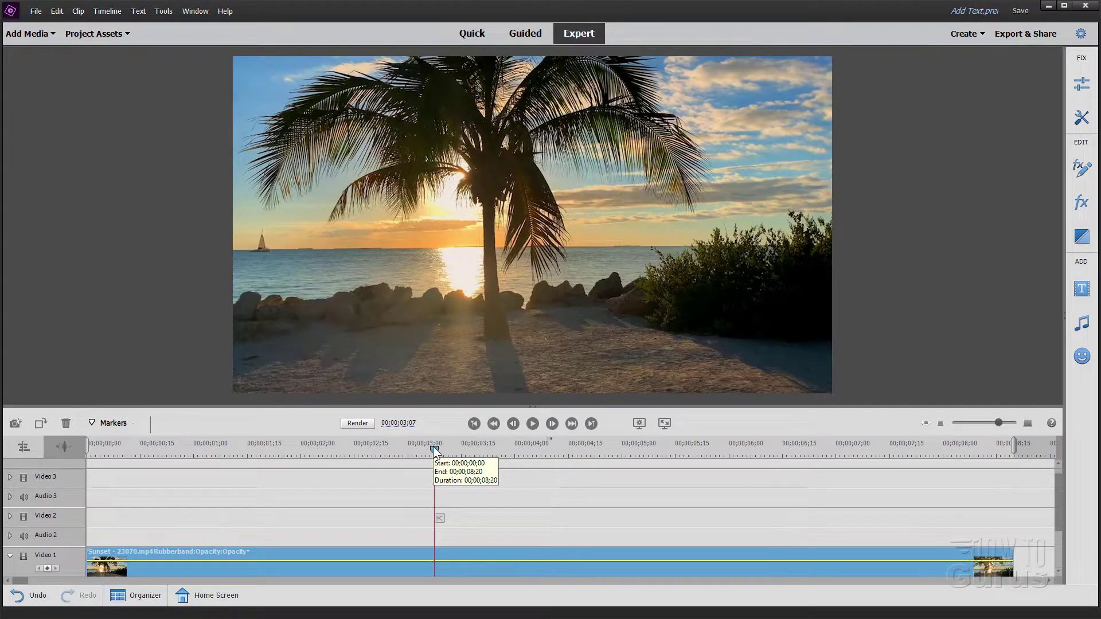
drag(434, 449, 323, 449)
mouse_move(325, 442)
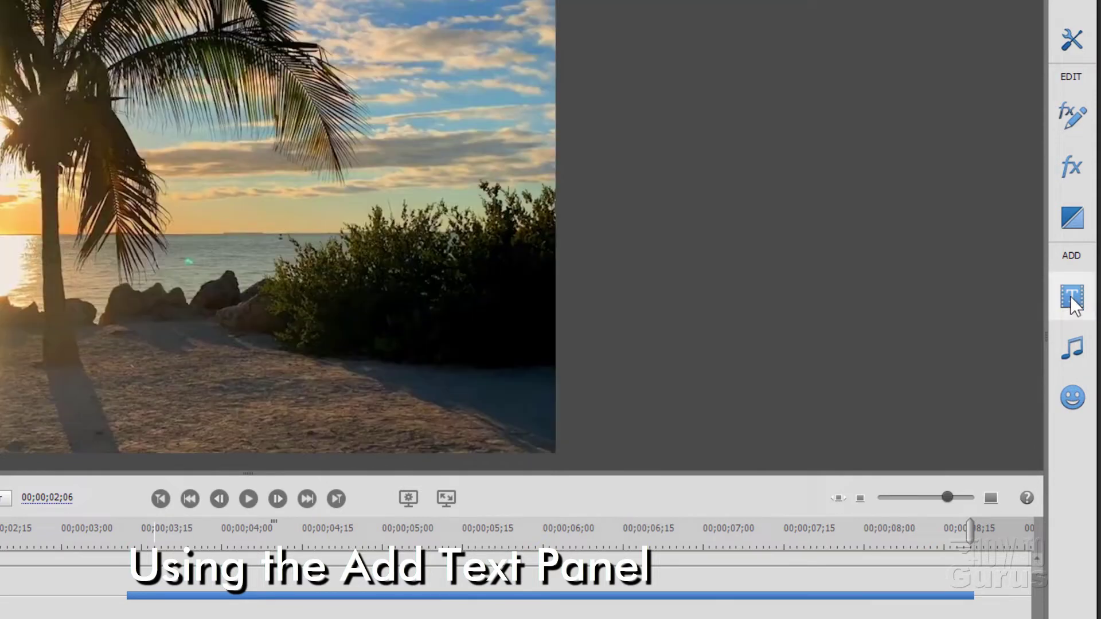
click(1073, 299)
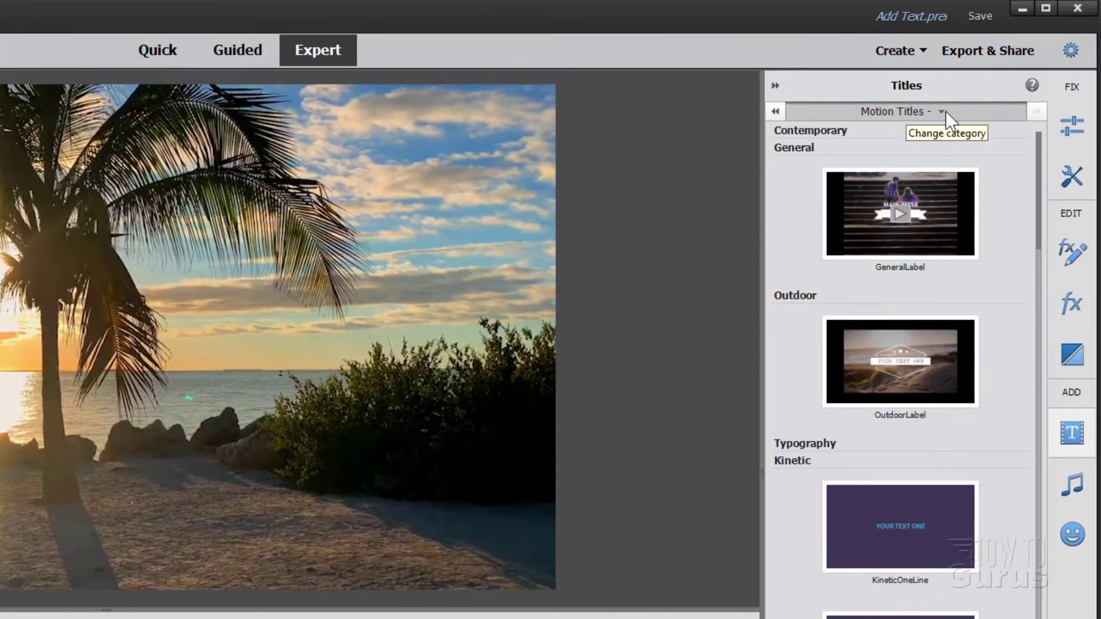
click(944, 93)
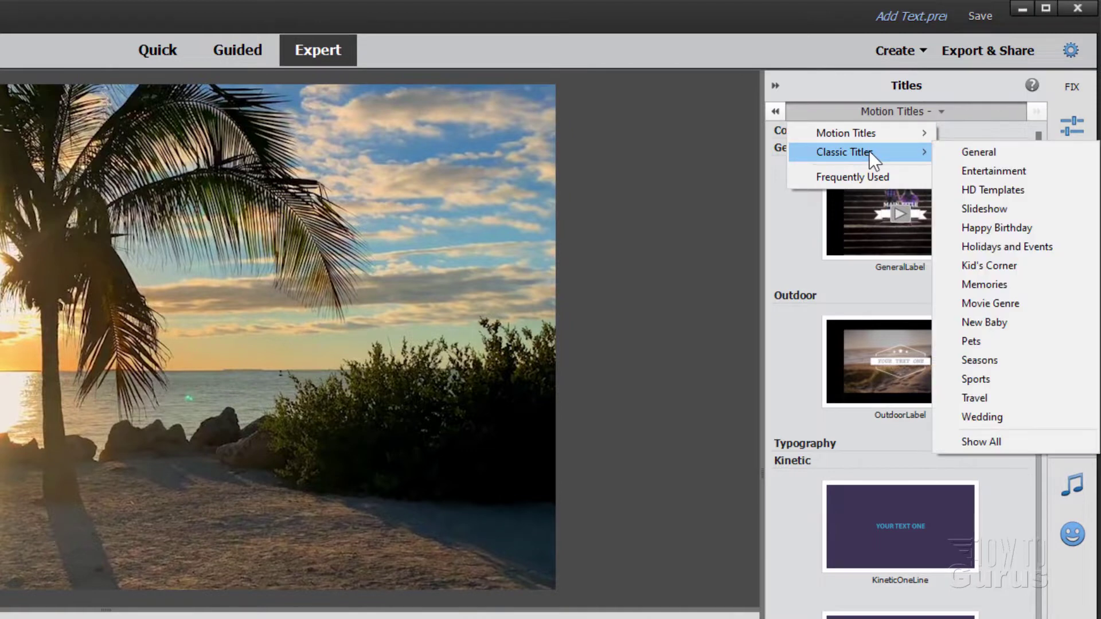
mouse_move(879, 135)
click(899, 445)
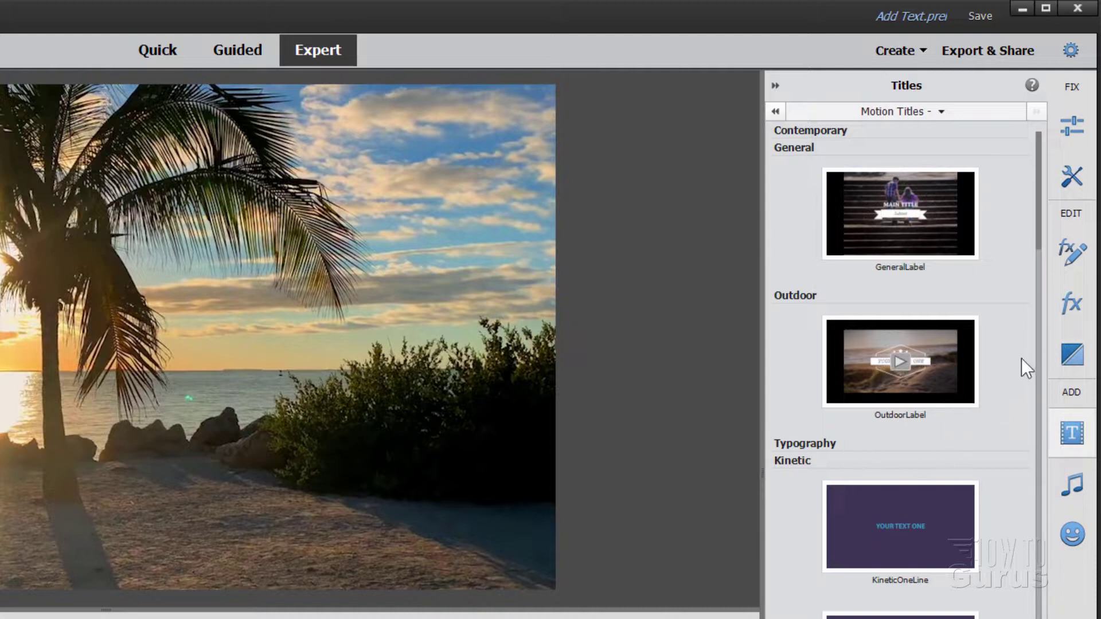
scroll(1003, 373, down, 5)
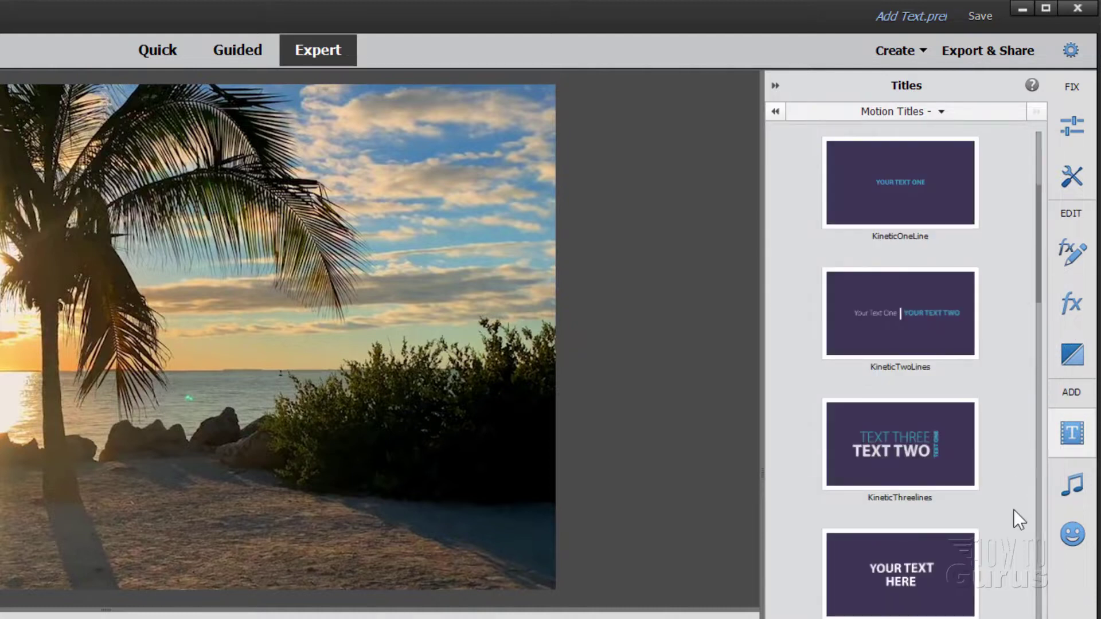
click(906, 452)
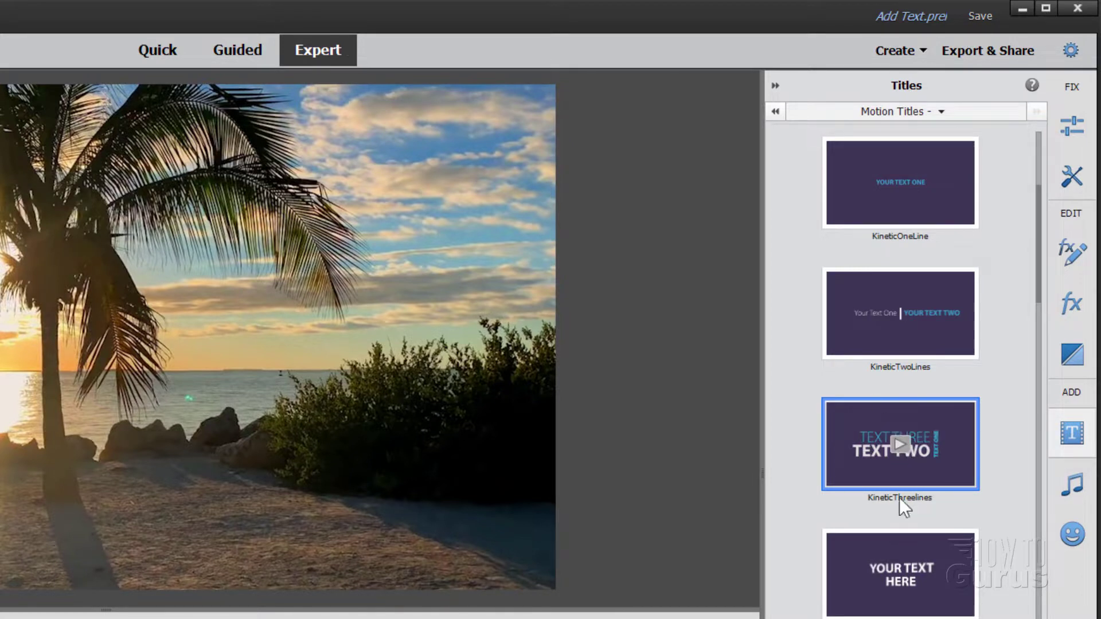
scroll(986, 517, down, 15)
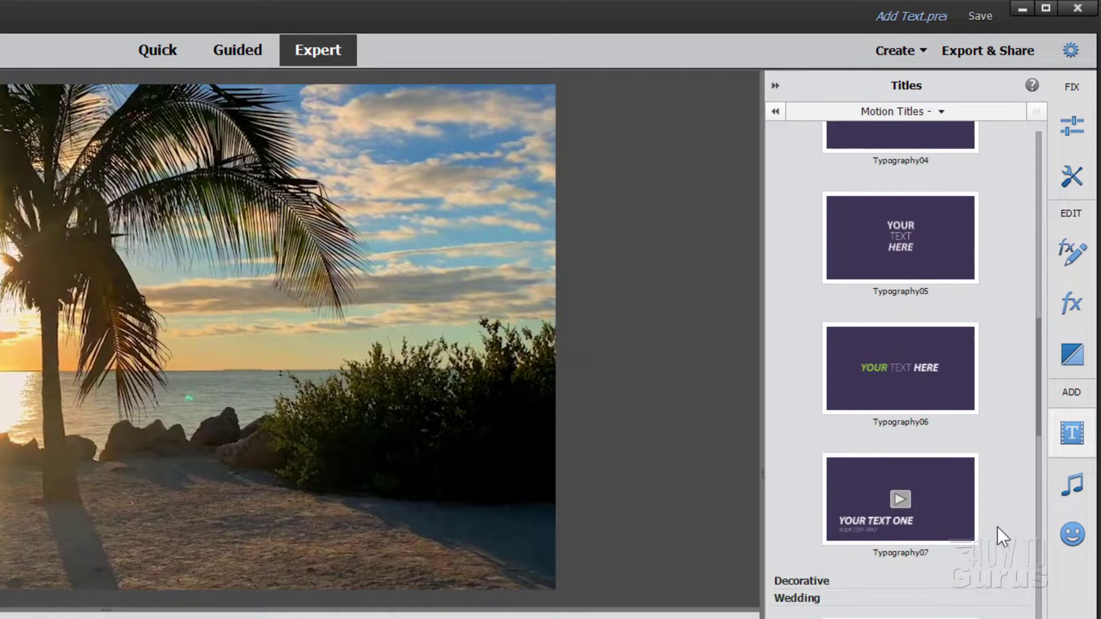
scroll(994, 528, up, 15)
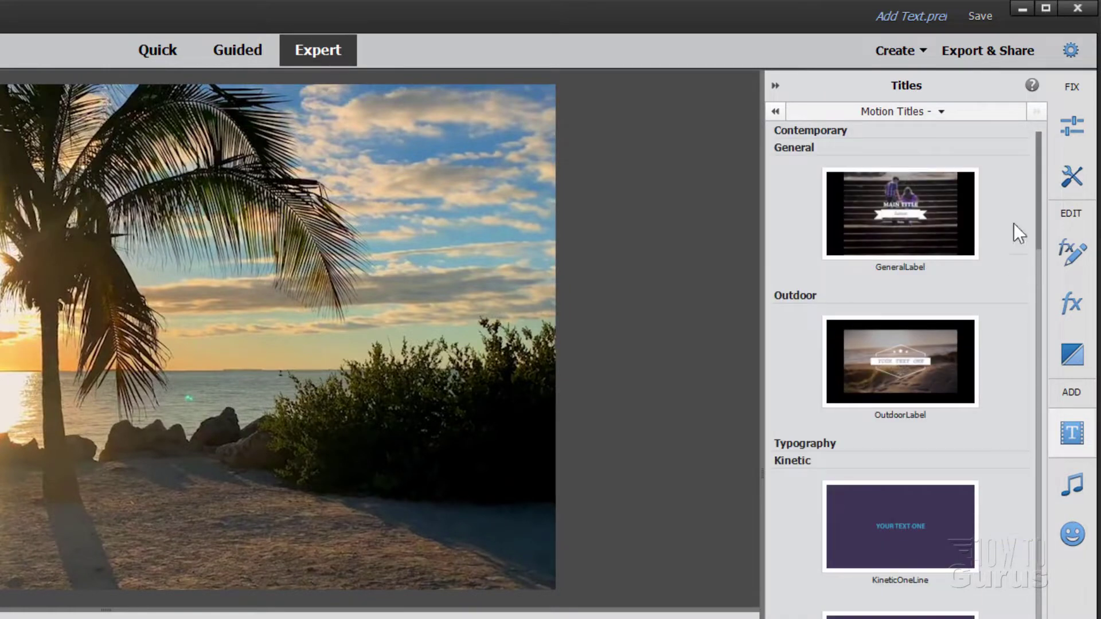
click(774, 84)
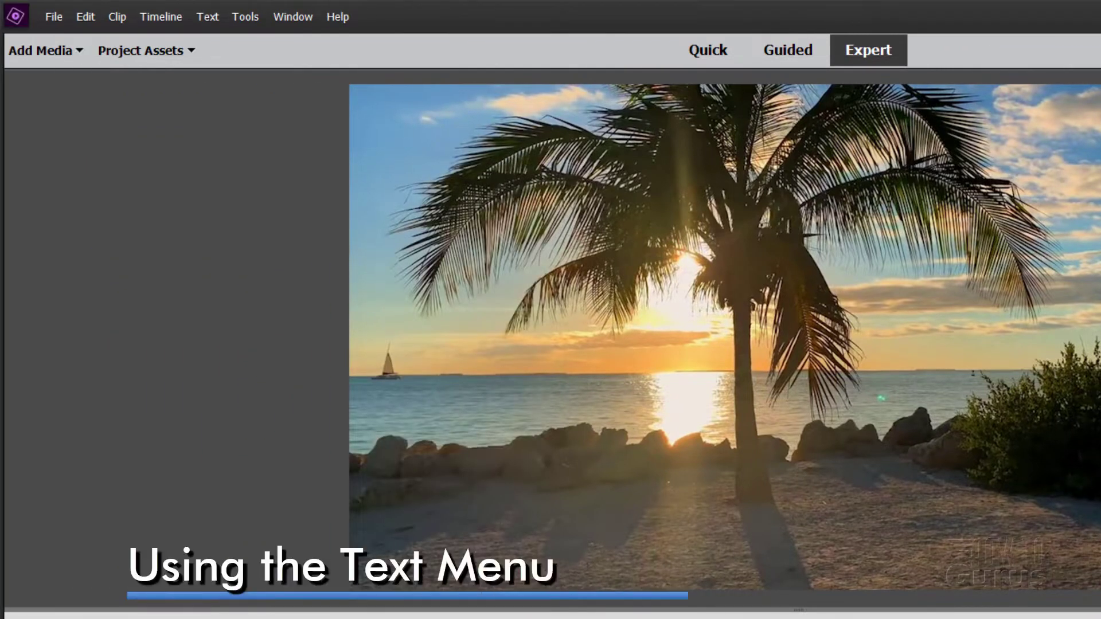
- Show the New Text choices (Default Text, Default Roll, Default Crawl) and stop the roll preview
click(211, 16)
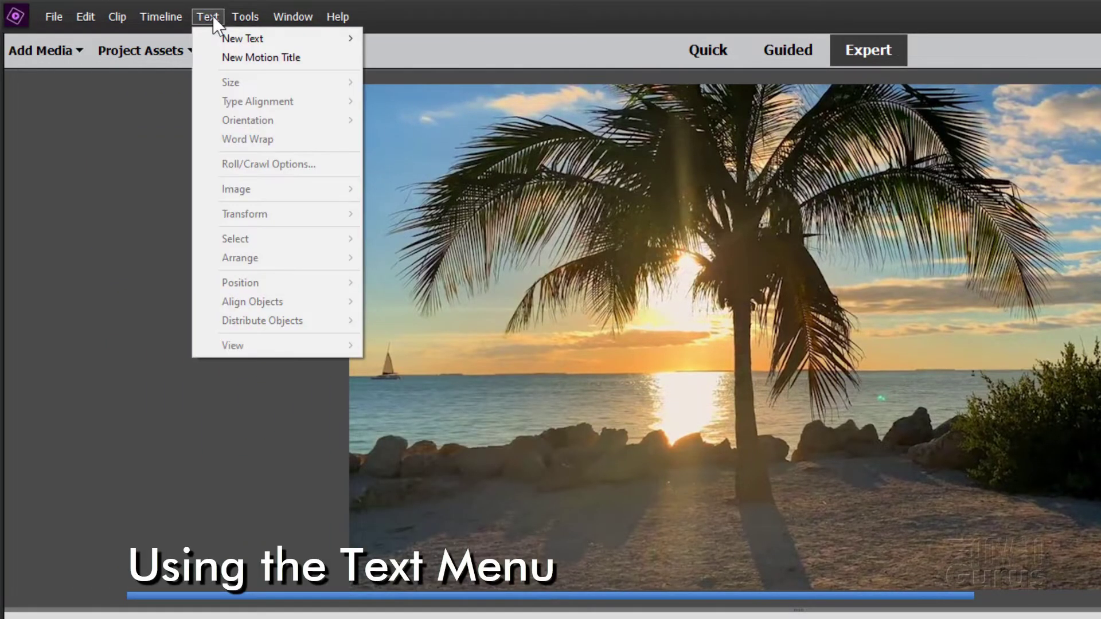
mouse_move(245, 37)
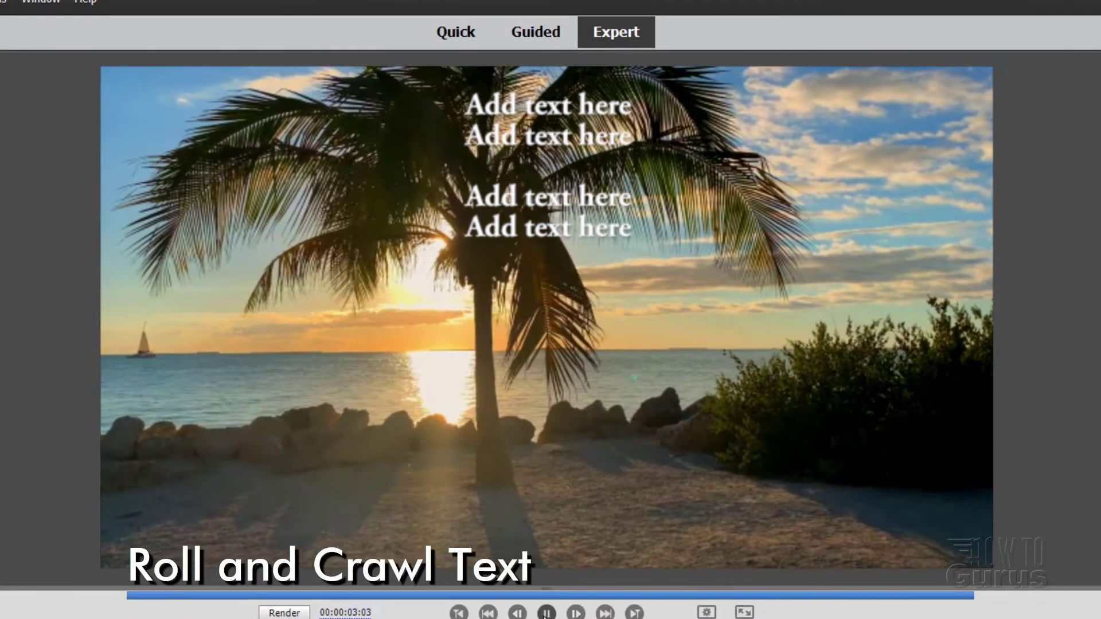
click(544, 613)
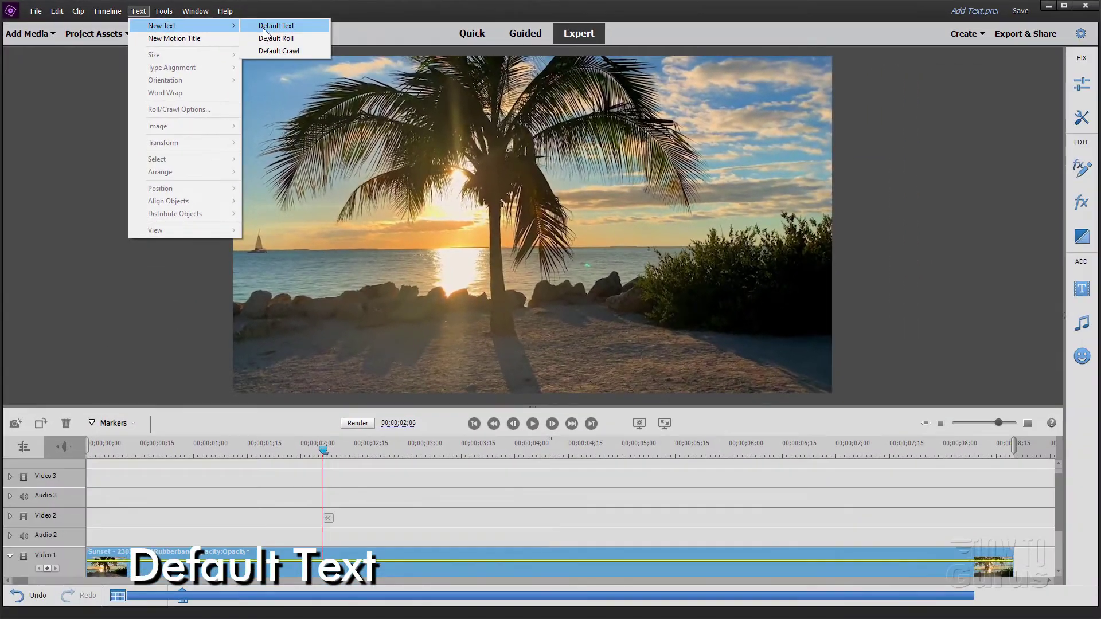
- Add a Default Text title on Video 2, slide it to 00;00;00;00, and return the playhead to start
mouse_move(191, 25)
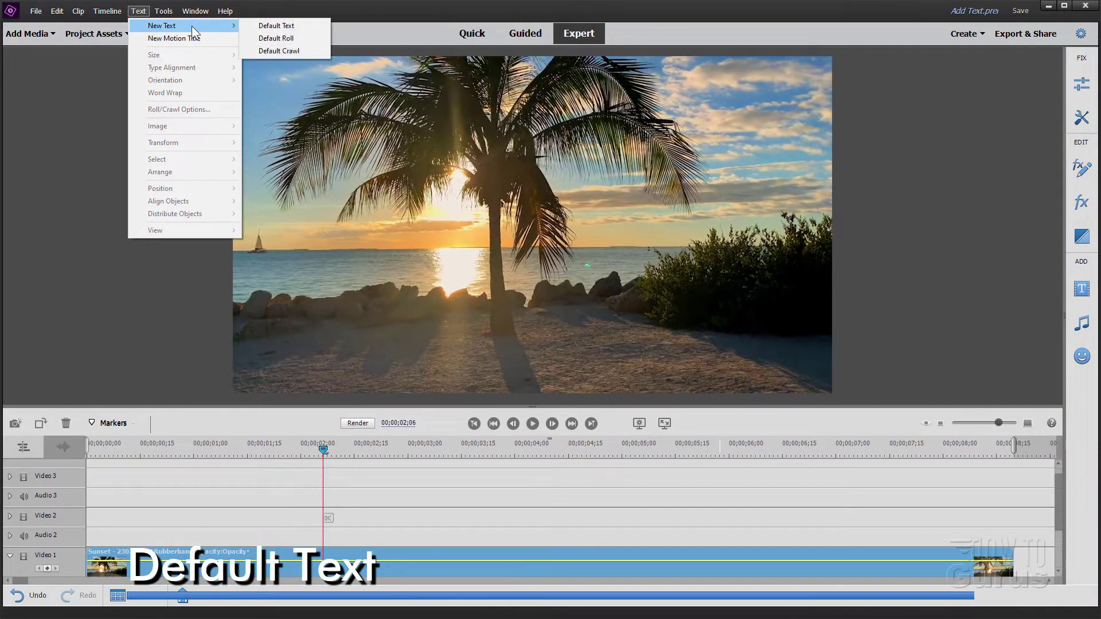
click(277, 25)
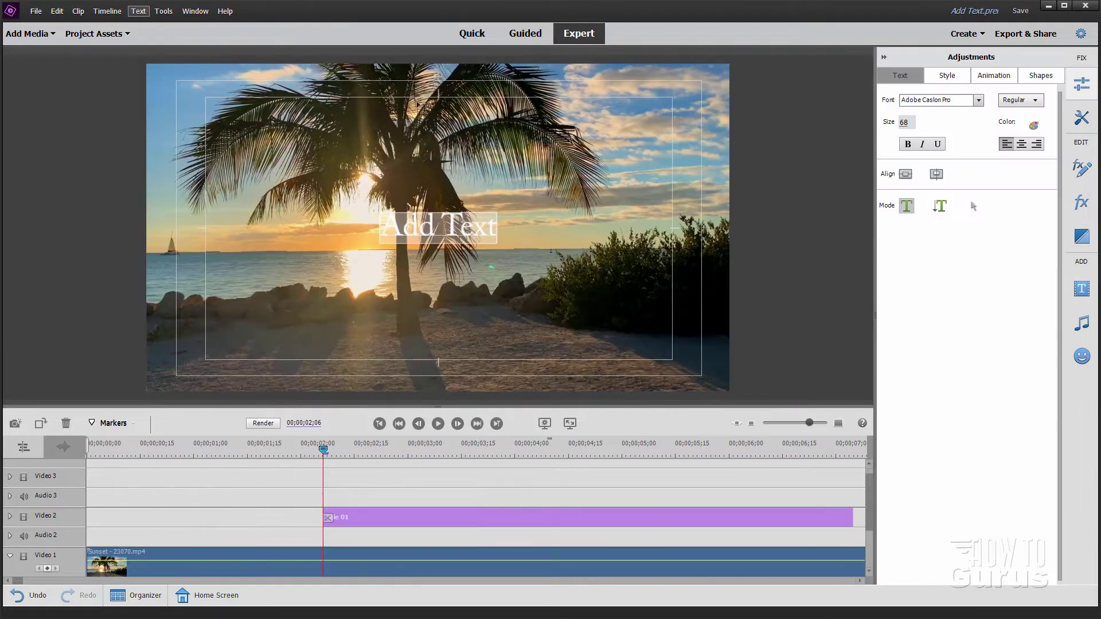
drag(479, 518, 422, 514)
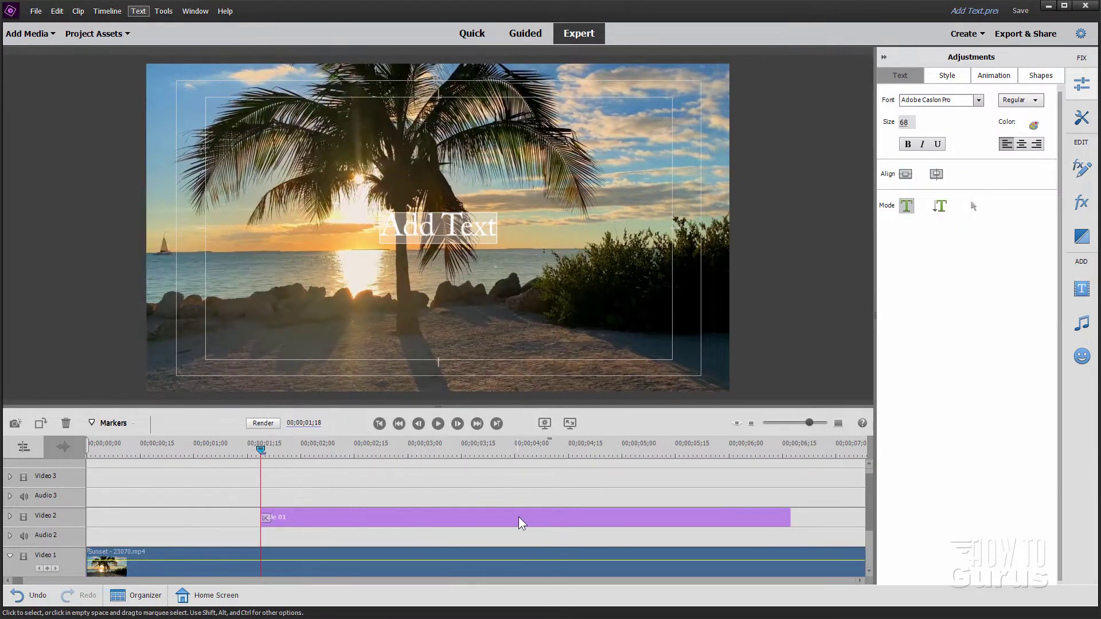
drag(519, 517, 447, 514)
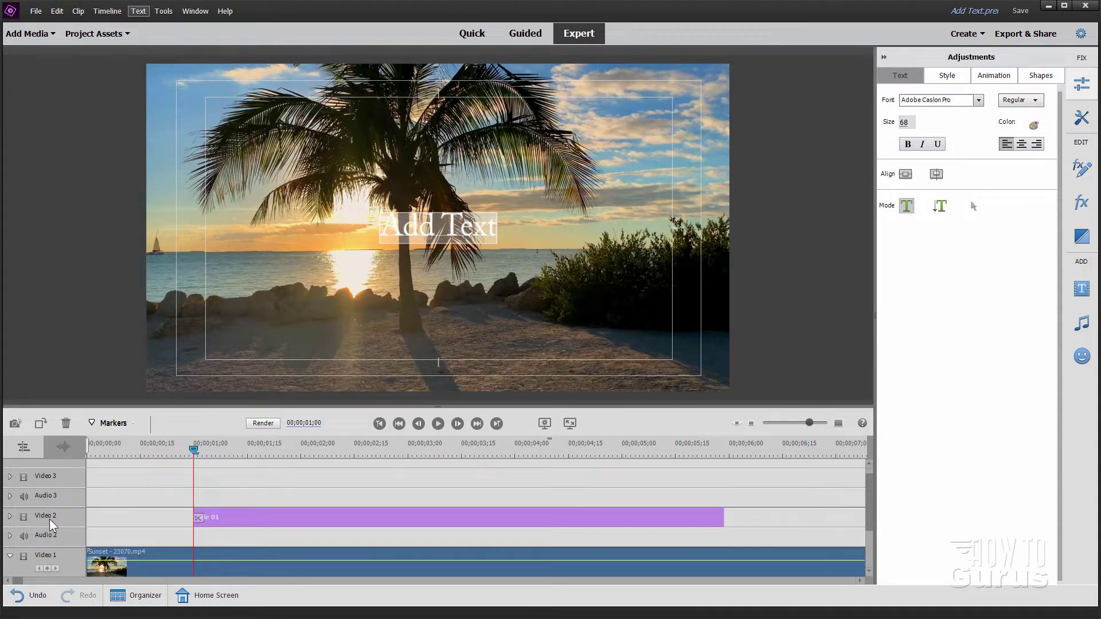
drag(349, 519, 299, 526)
drag(449, 522, 147, 516)
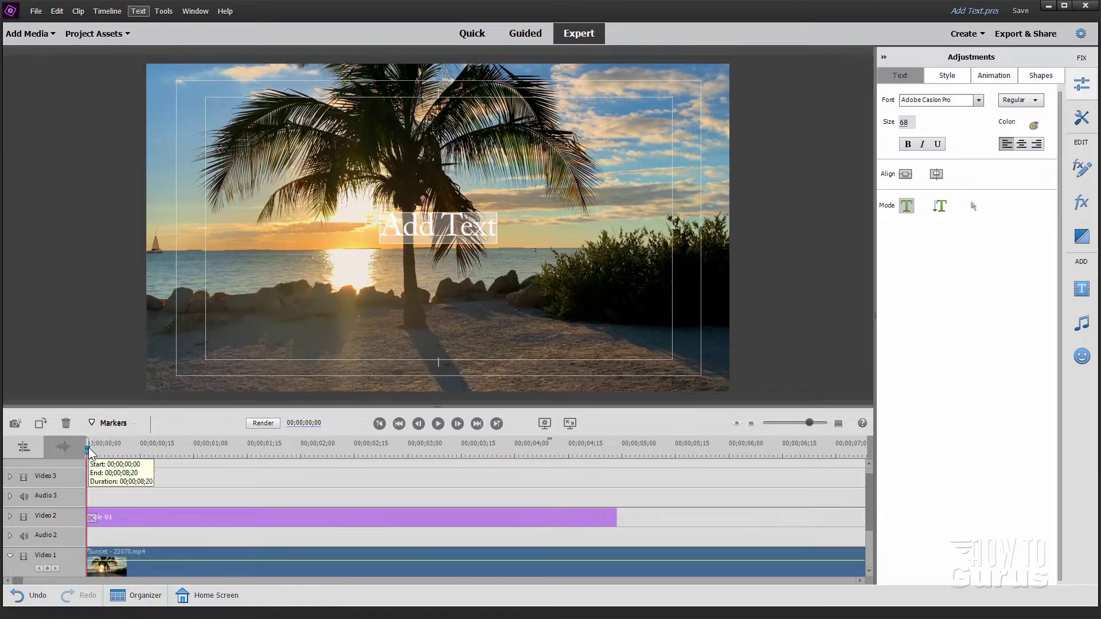
click(280, 446)
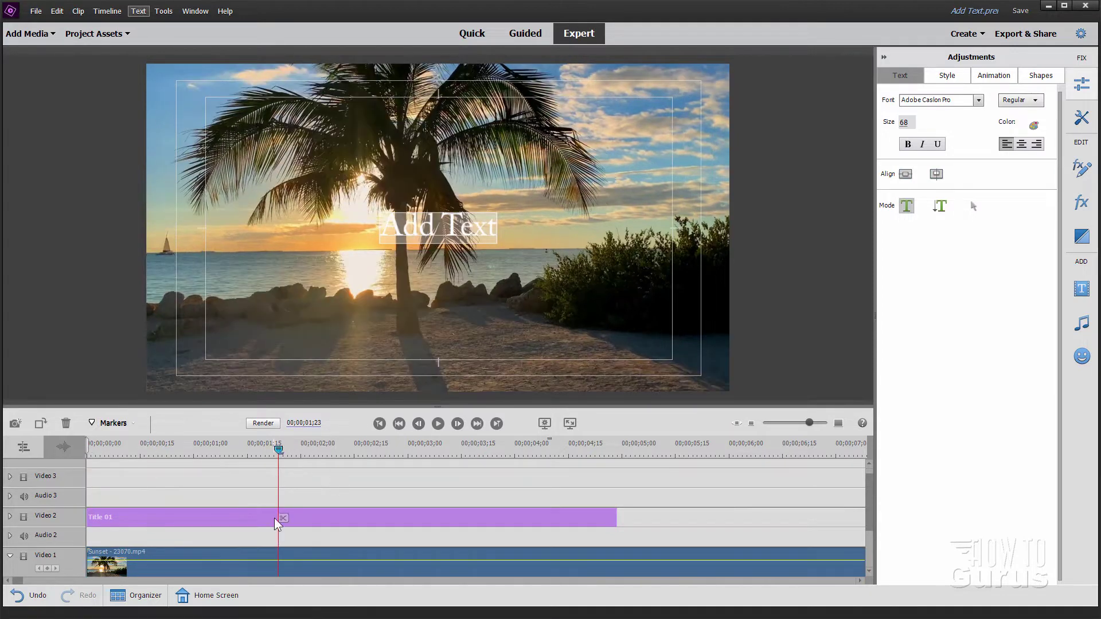
key(Home)
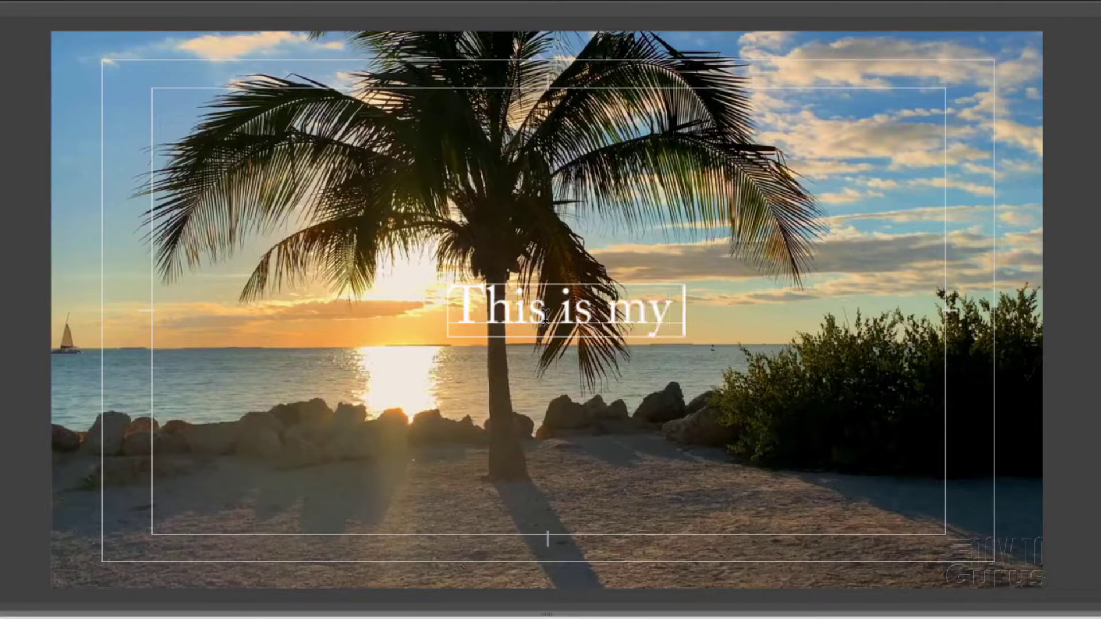
- Replace the placeholder with the words 'This is my vacation'
text(vacation)
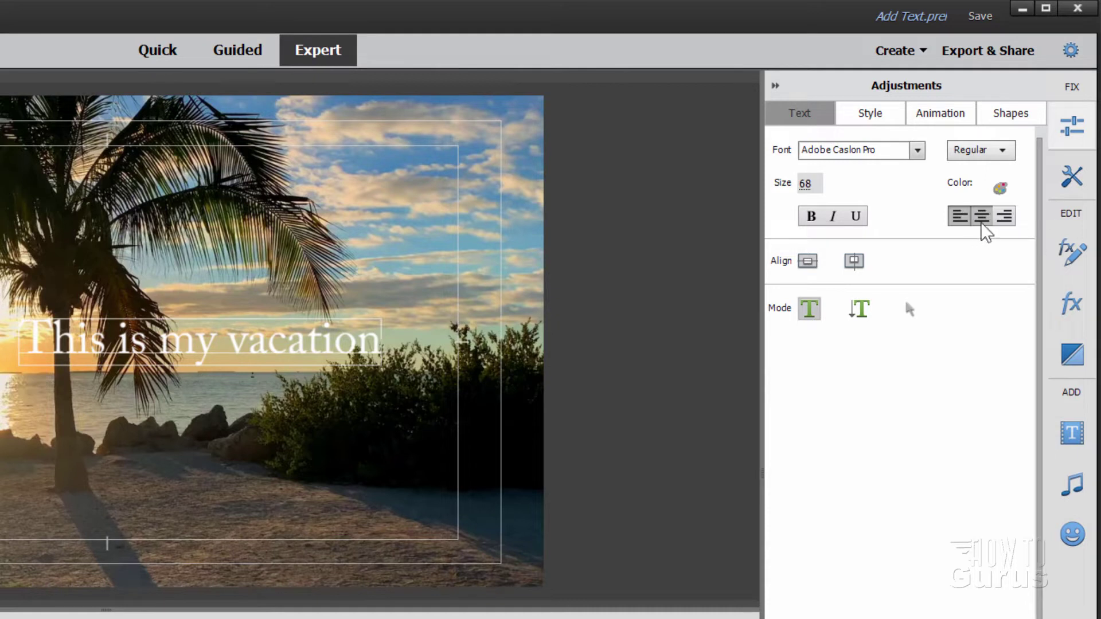
- Select all the title words and set their alignment to Center text
click(1005, 216)
click(969, 219)
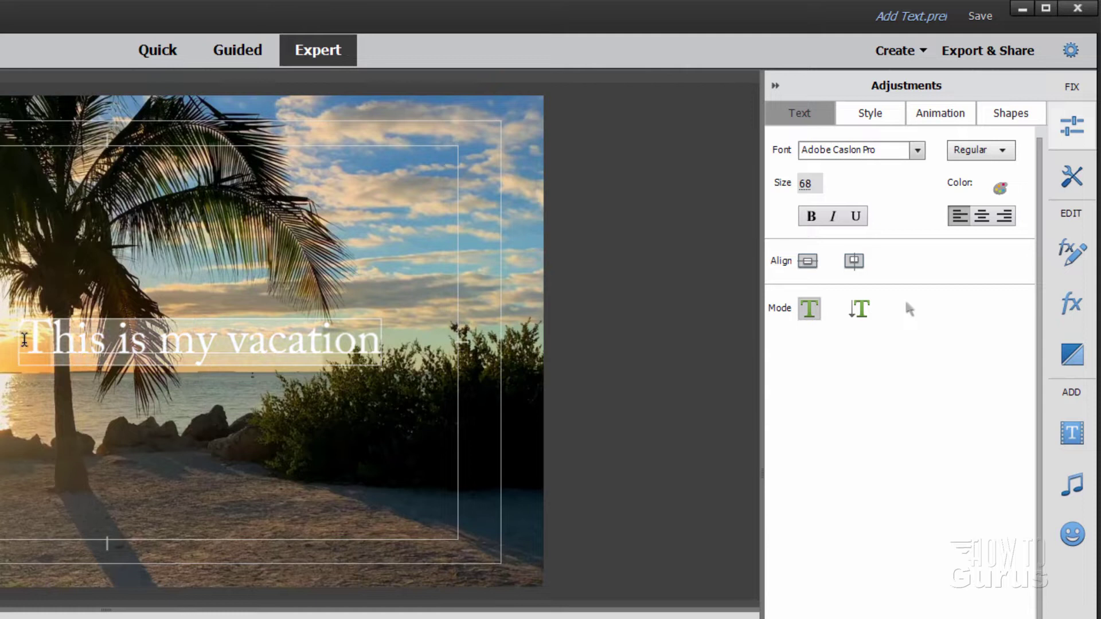
drag(330, 327, 390, 342)
click(982, 216)
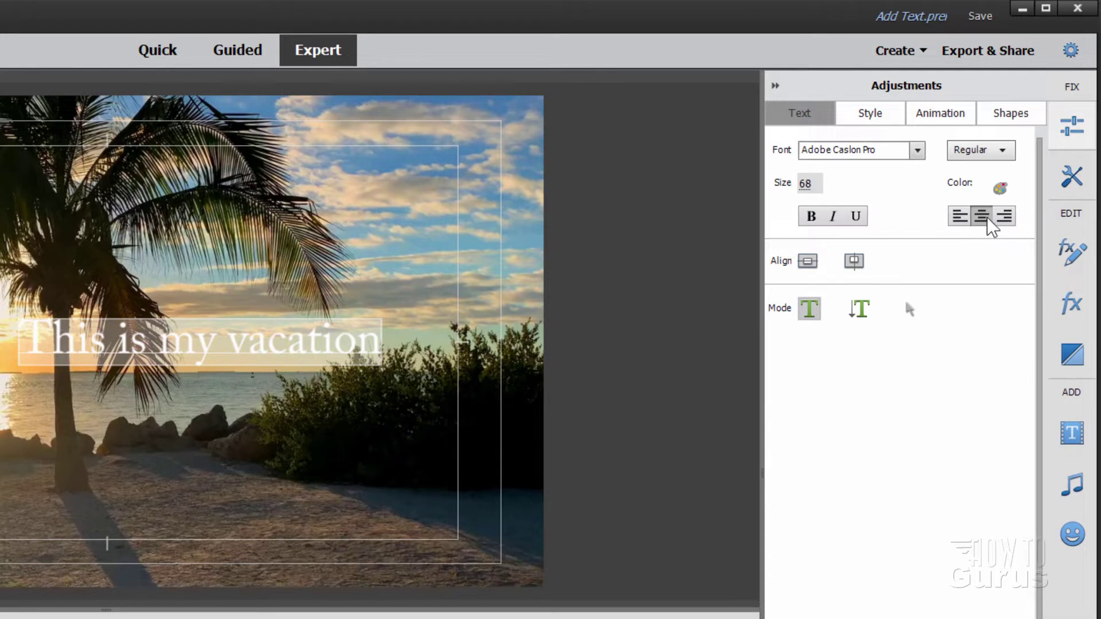
click(988, 224)
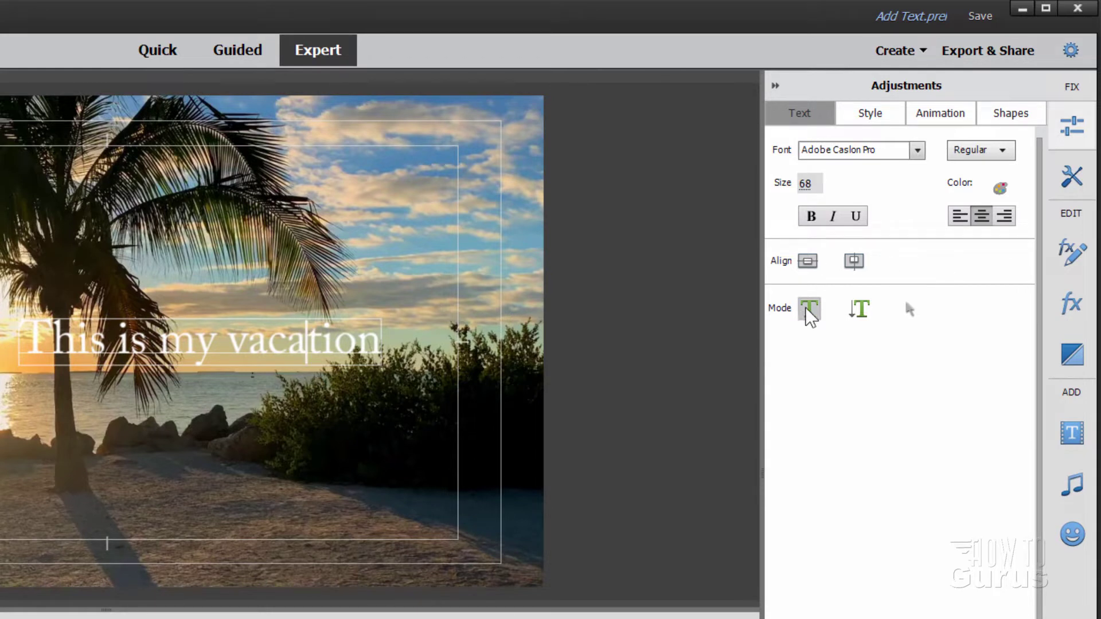
- Select the title text box and align it to the horizontal centre of the frame
click(911, 312)
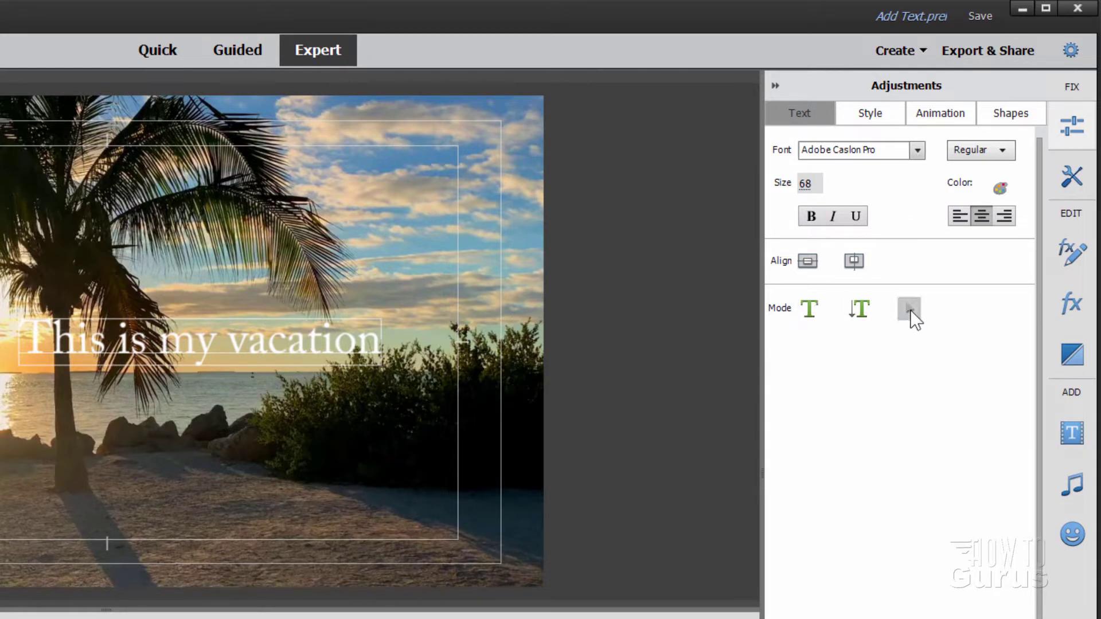
click(253, 347)
click(808, 261)
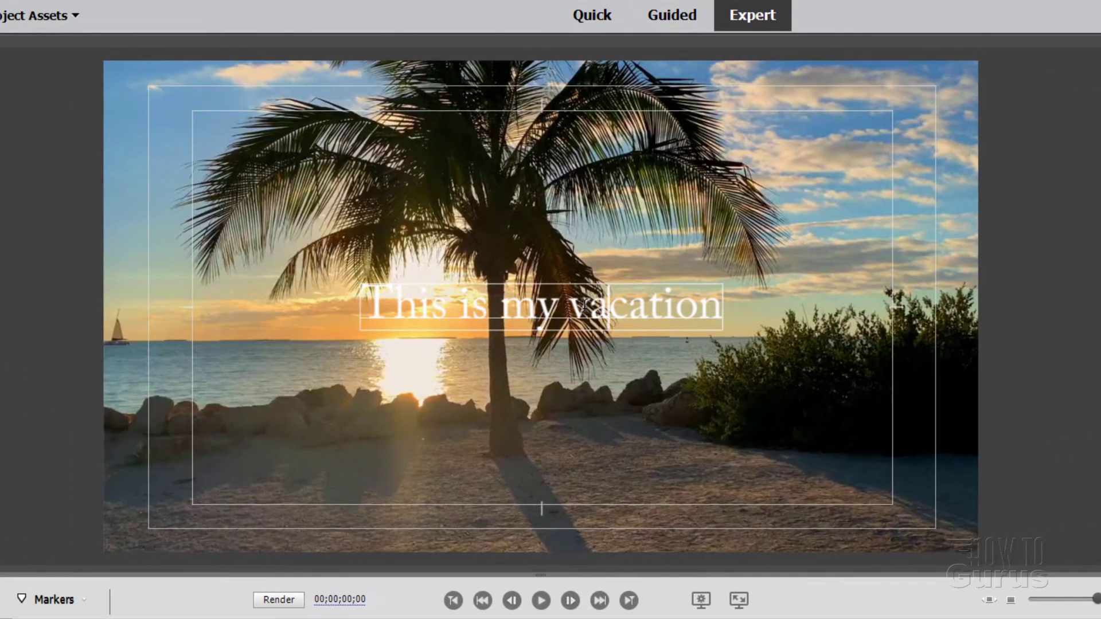
- Replace the lowercase v of 'vacation' and m of 'my' with capital V and M
click(201, 336)
key(BackSpace)
text(V)
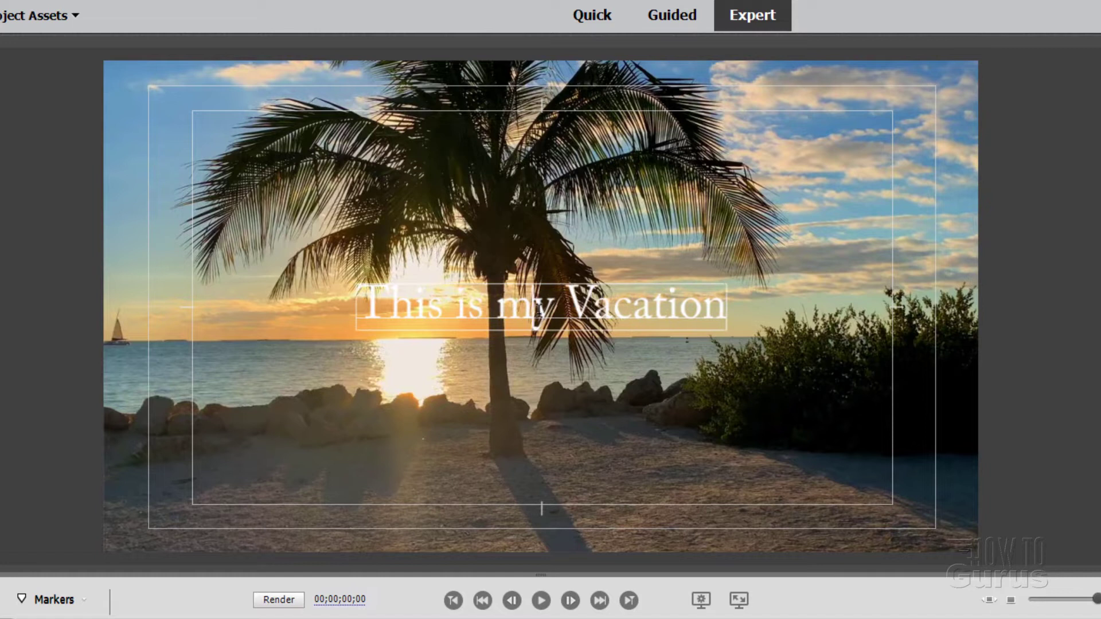
click(536, 312)
key(BackSpace)
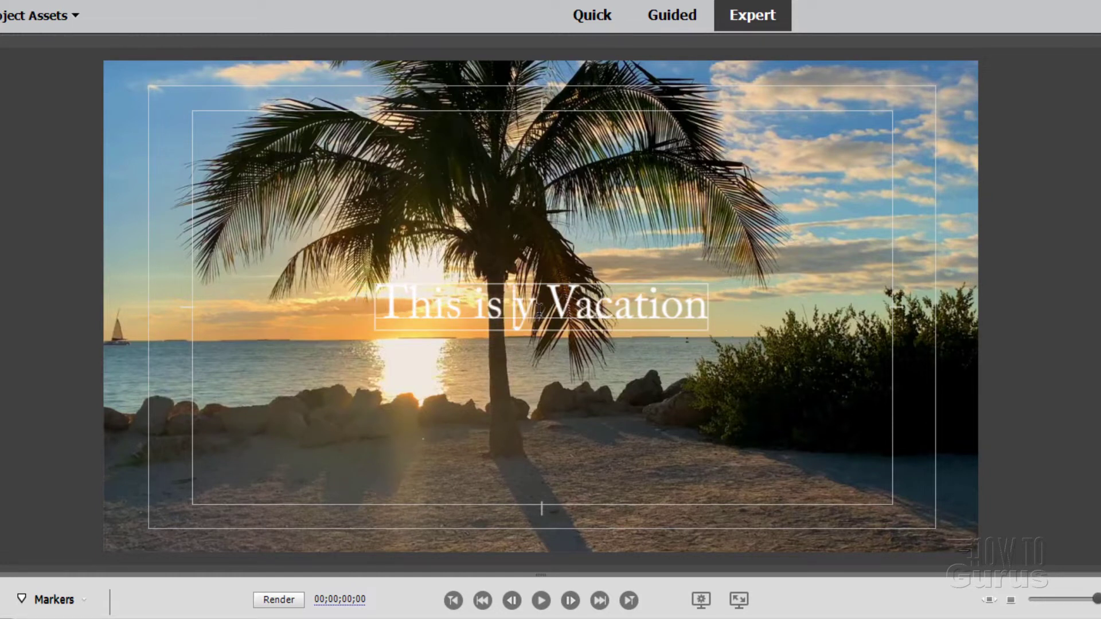
text(M)
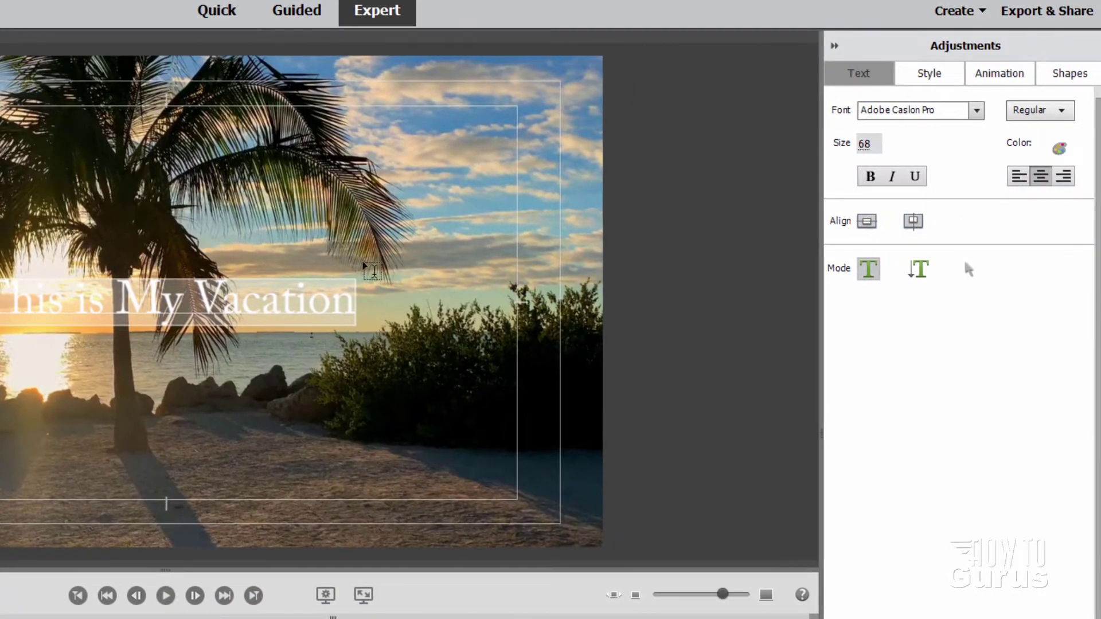
- Set the title font to Berlin Sans FB Demi, keeping the Bold style
click(976, 109)
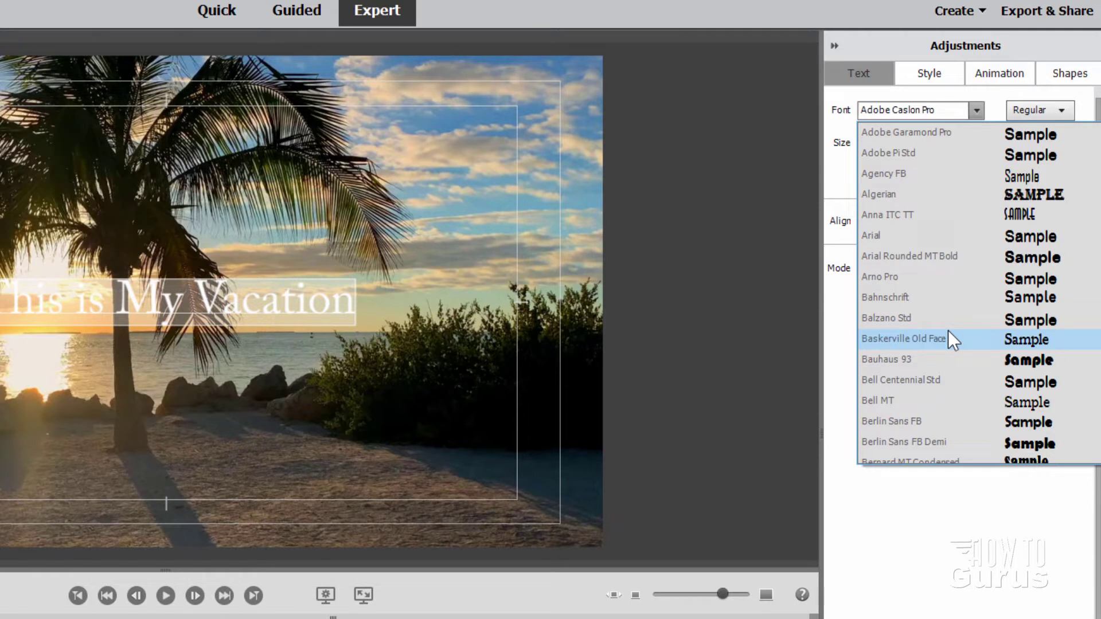
scroll(1010, 322, down, 1)
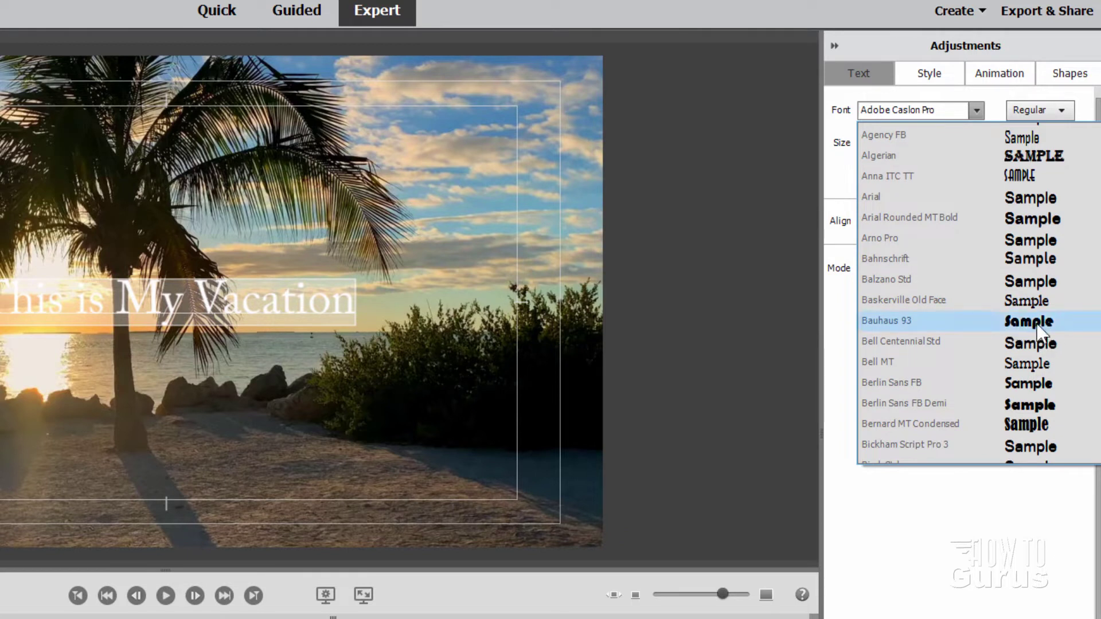
click(986, 321)
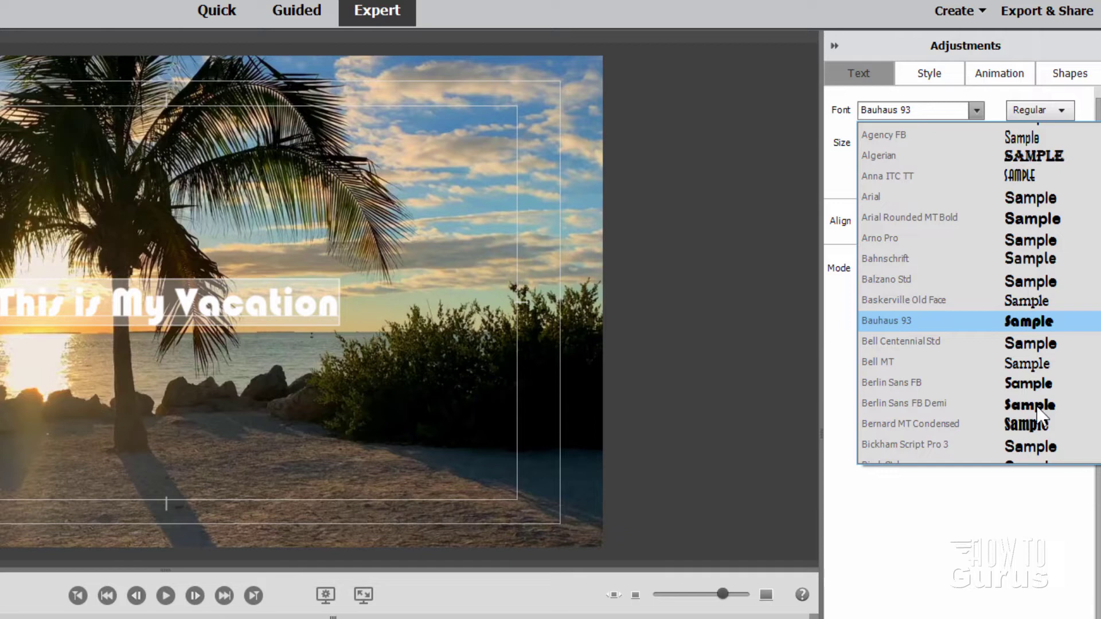
key(Down)
key(Down)
key(Down)
key(Down)
scroll(989, 276, down, 2)
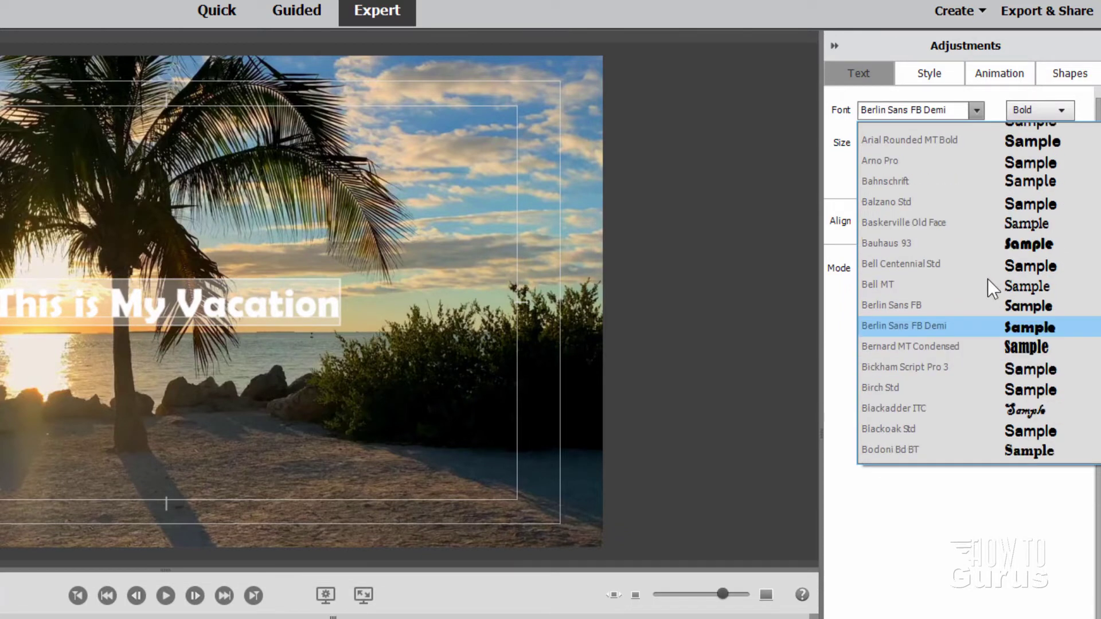
scroll(989, 275, down, 5)
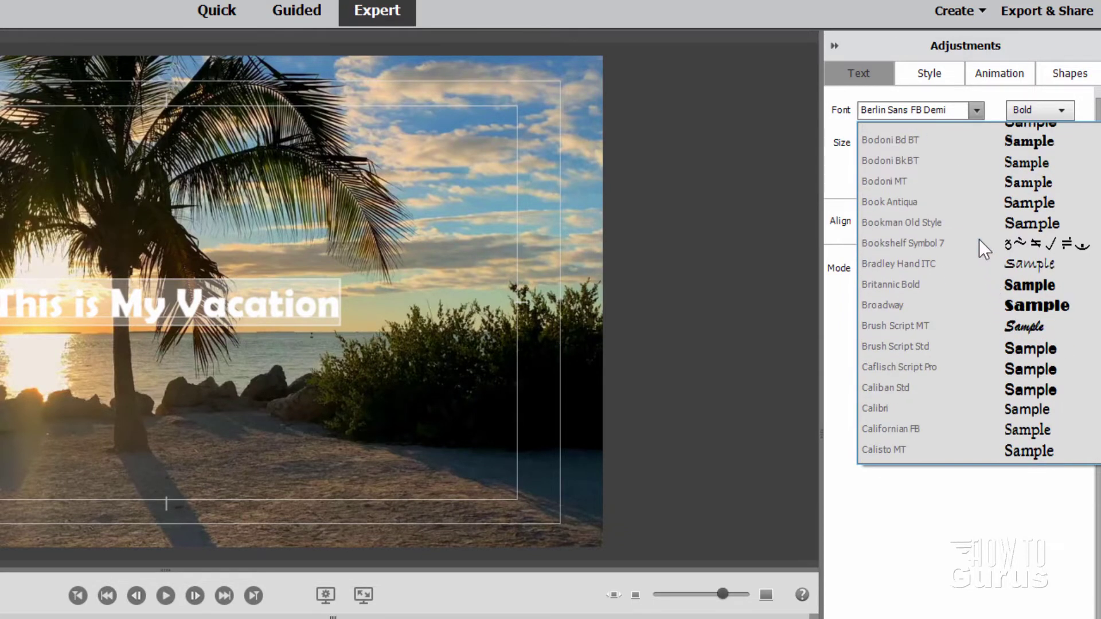
scroll(952, 250, down, 3)
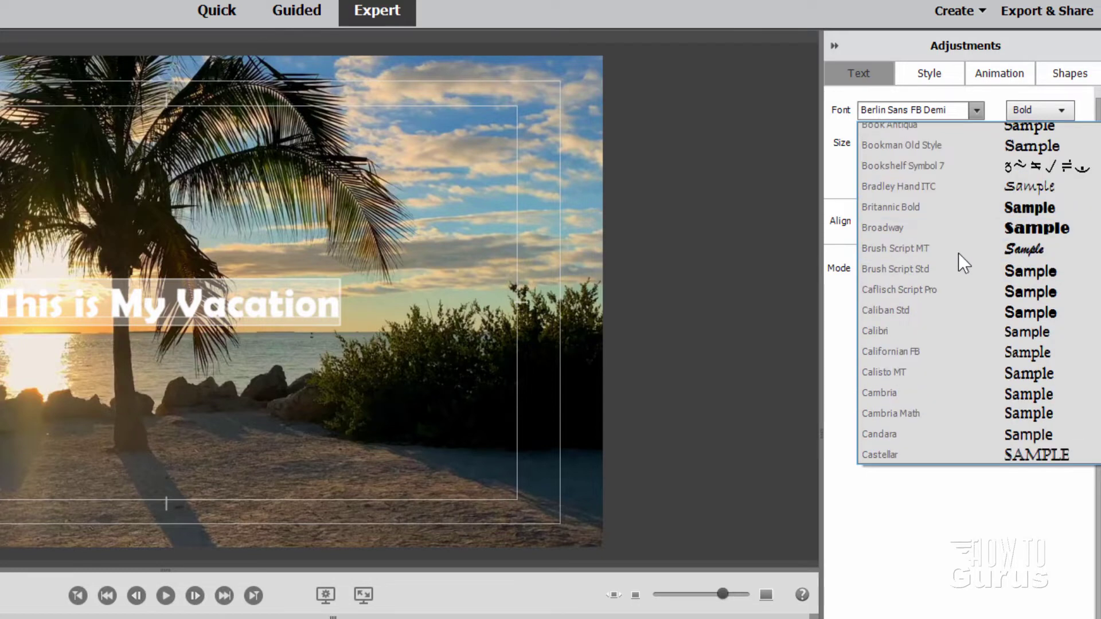
scroll(953, 294, down, 7)
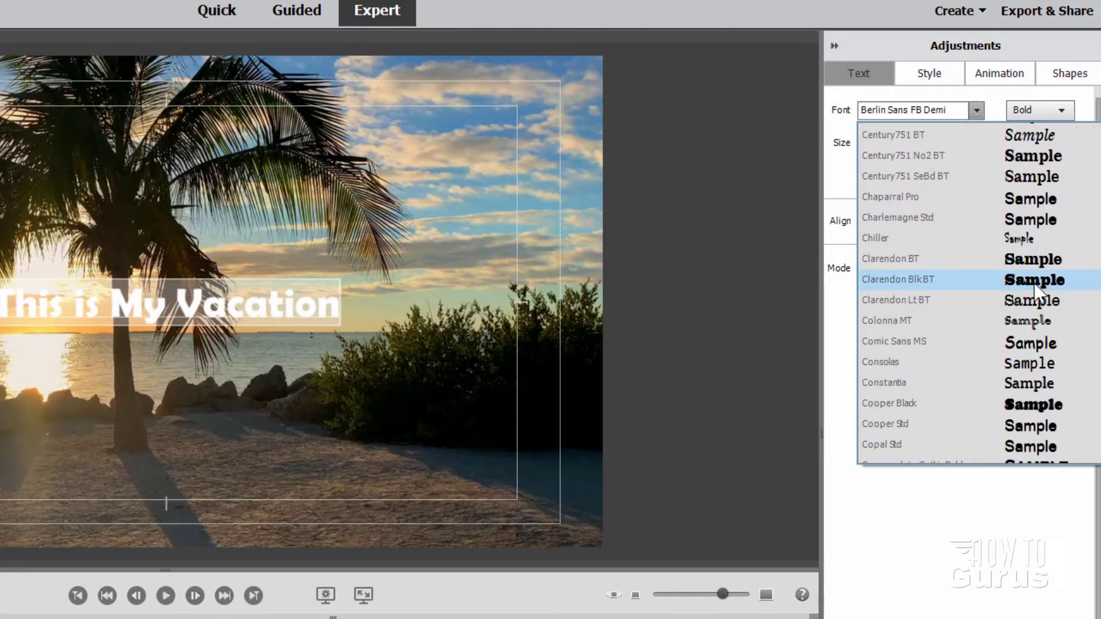
scroll(946, 301, down, 4)
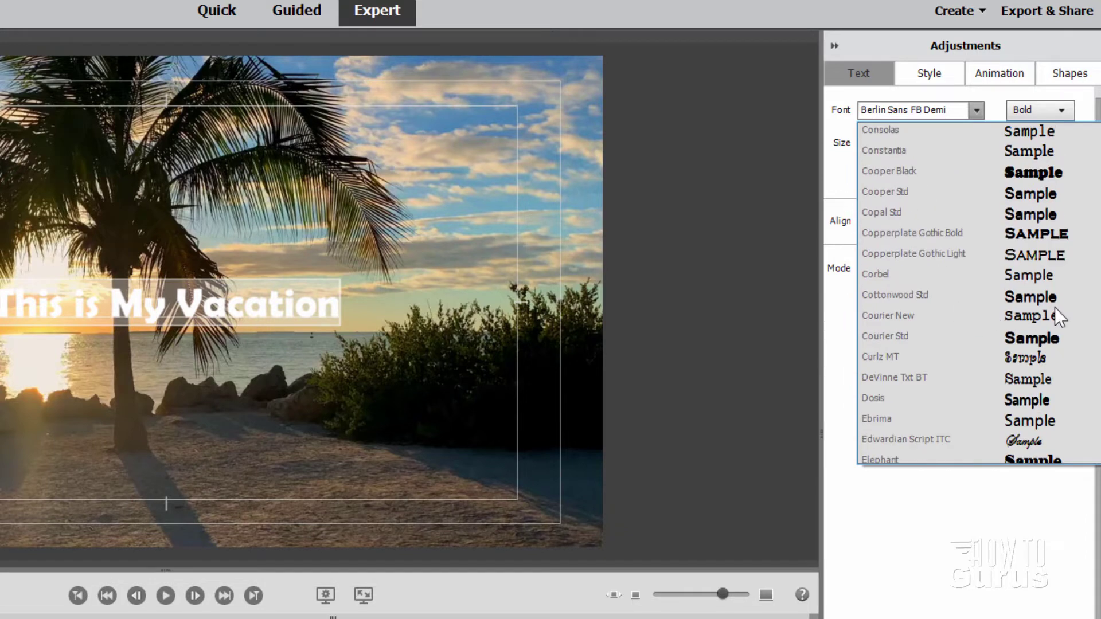
scroll(913, 281, down, 3)
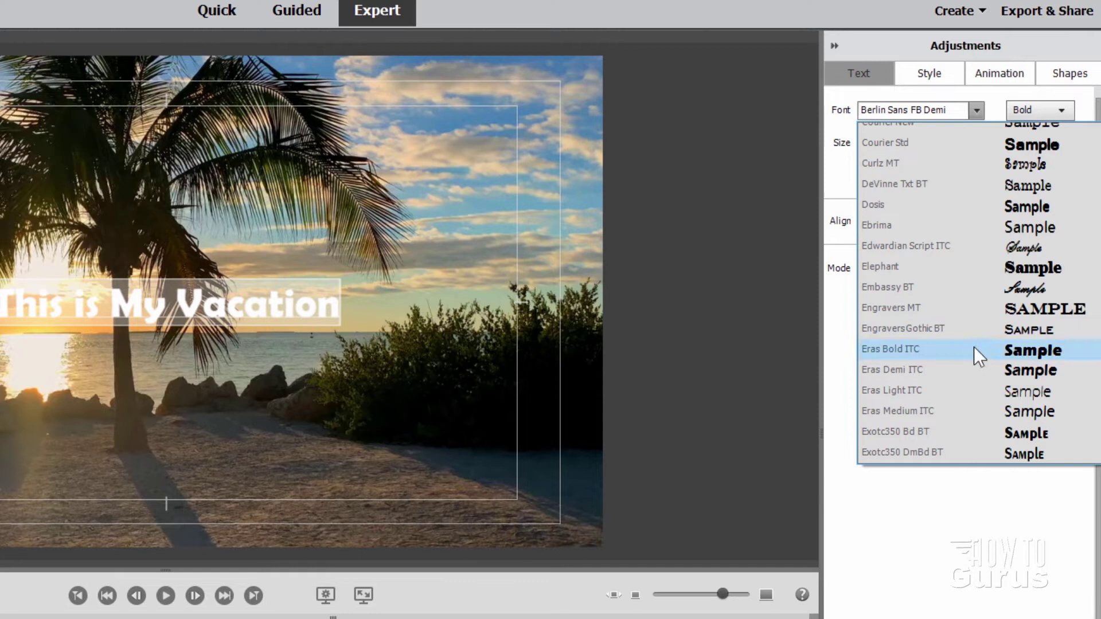
click(839, 344)
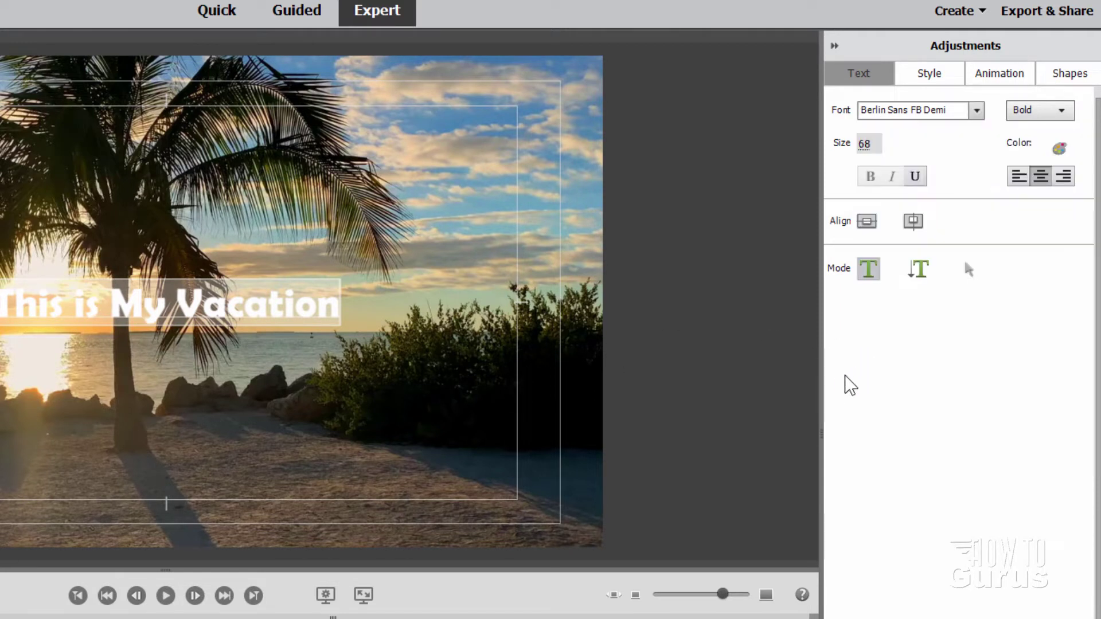
click(1056, 111)
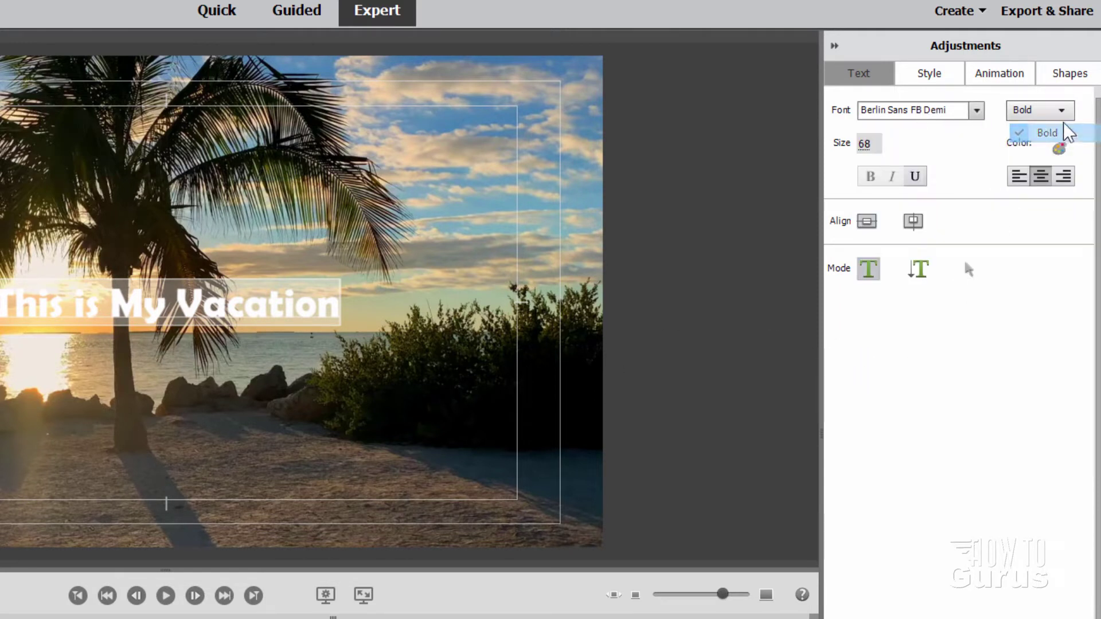
click(1058, 114)
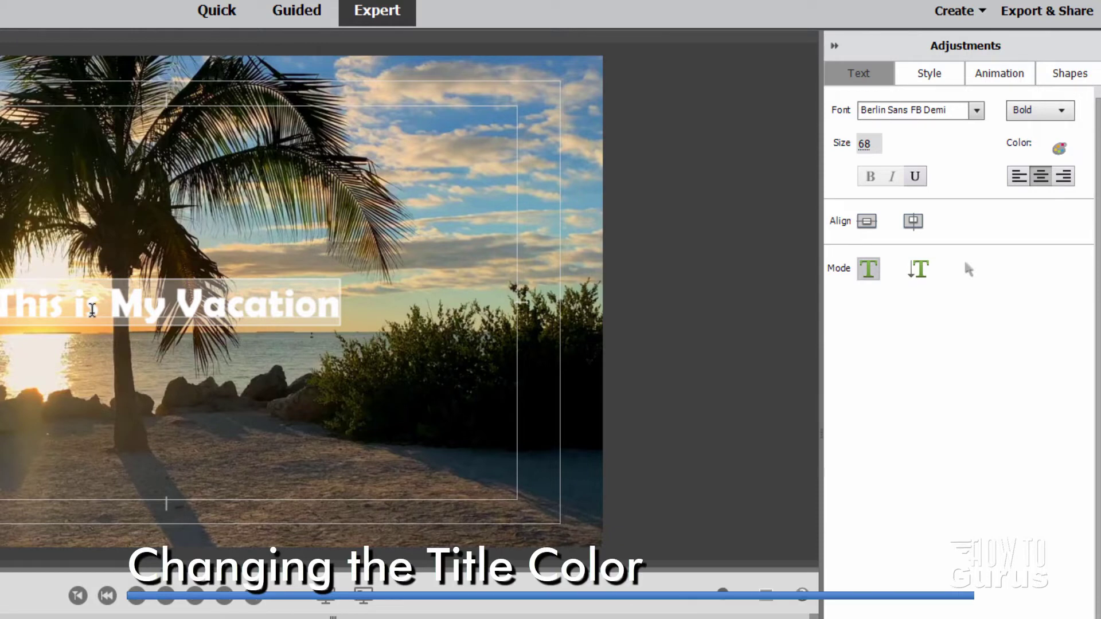
- In Color Properties, pick a yellow text colour (R 251, G 255, B 0)
click(1062, 150)
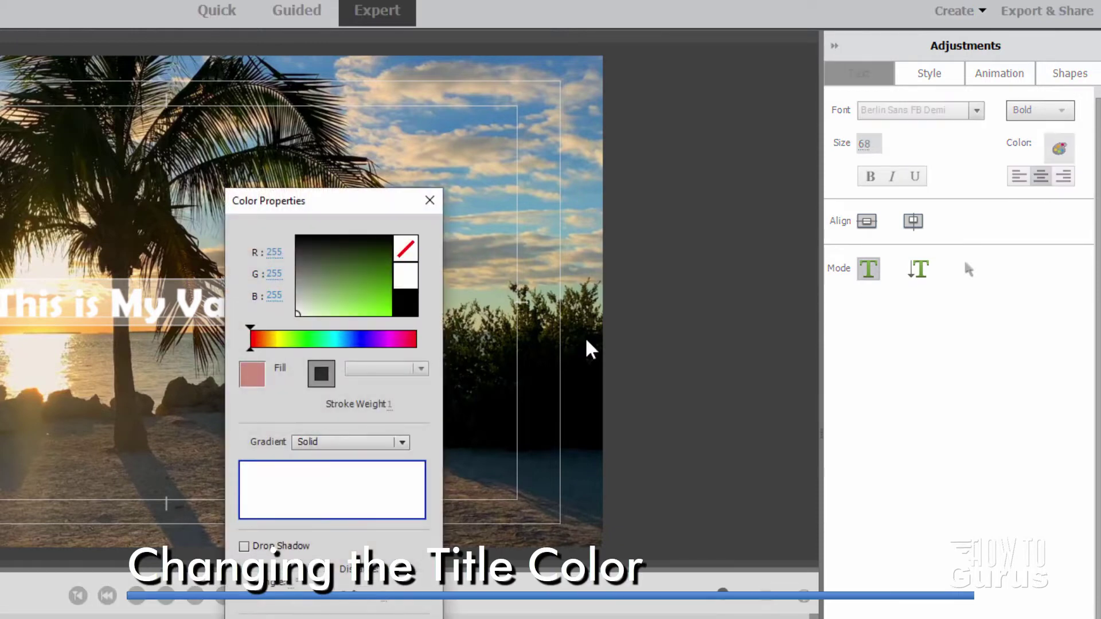
drag(330, 207, 520, 160)
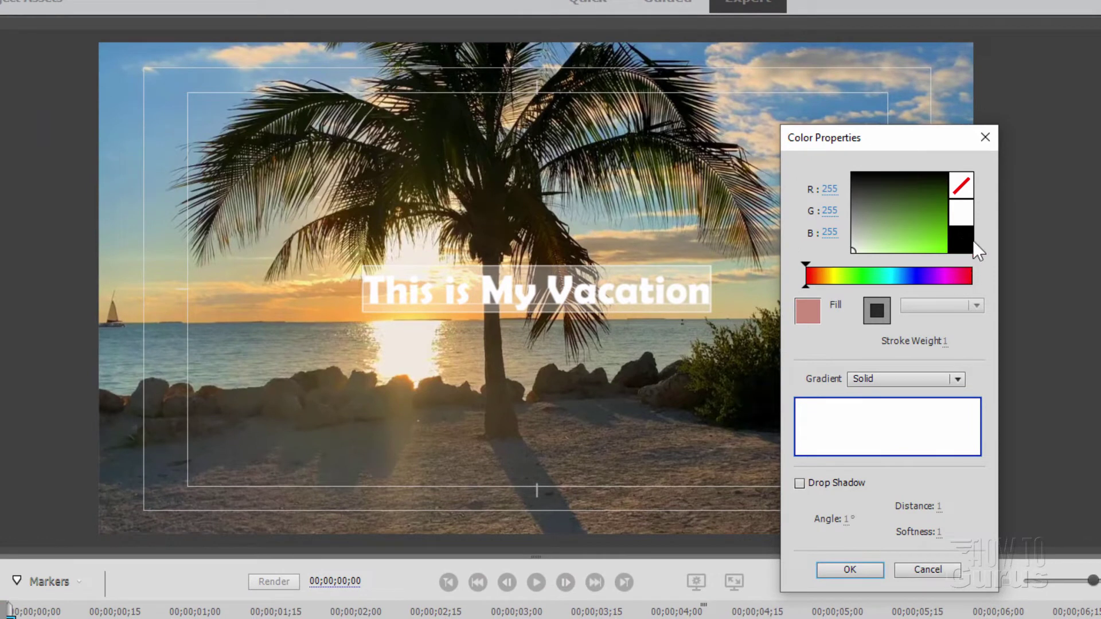
click(964, 237)
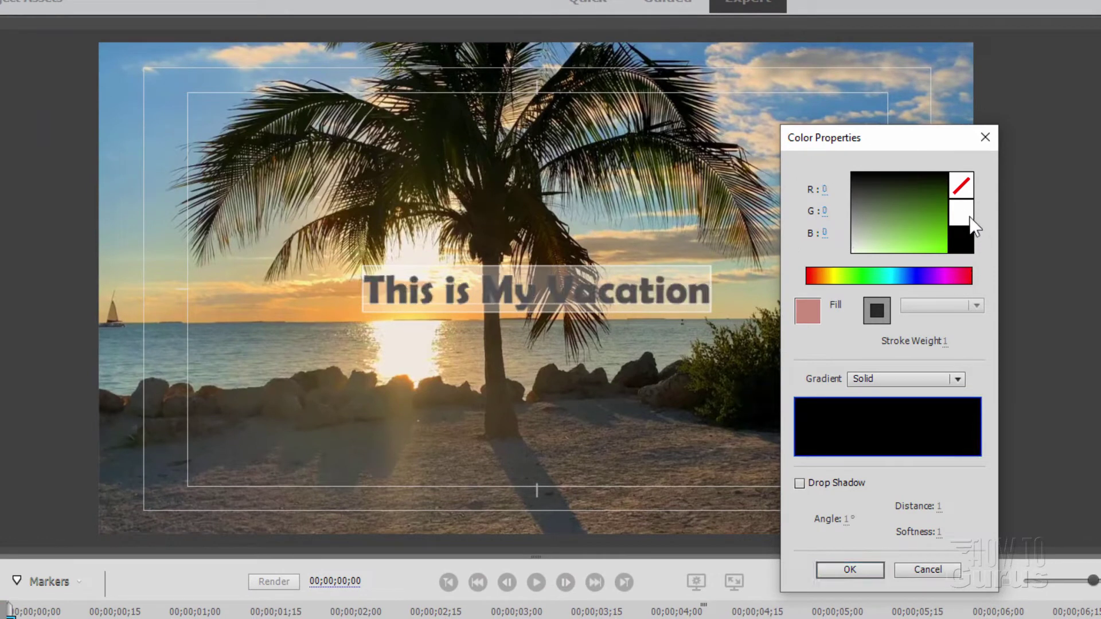
click(964, 212)
click(963, 238)
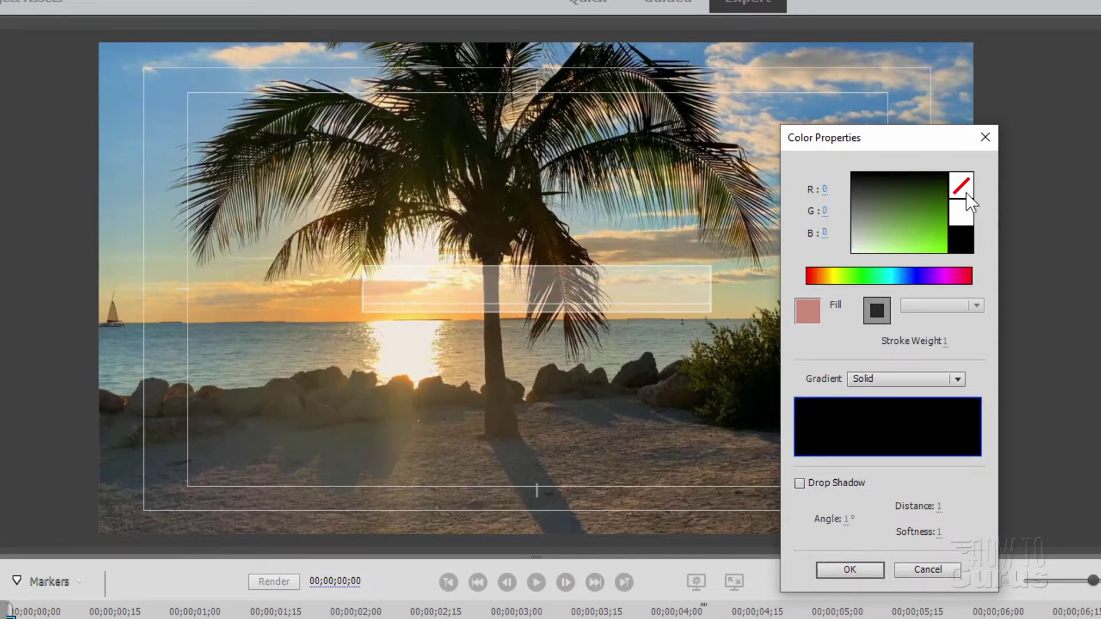
click(967, 224)
click(890, 276)
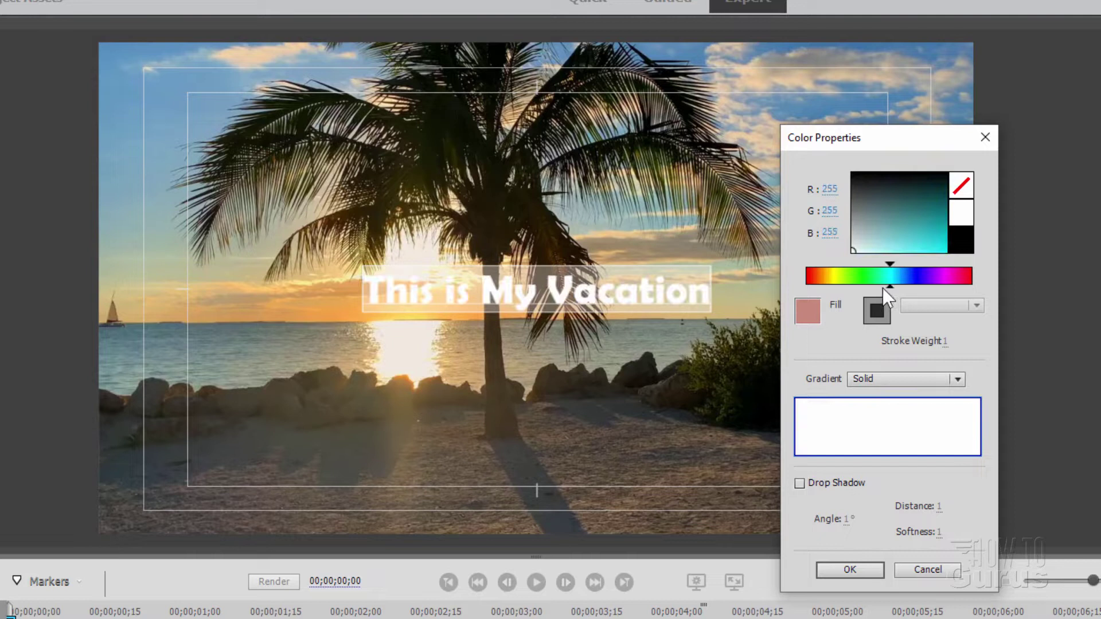
click(862, 276)
click(898, 276)
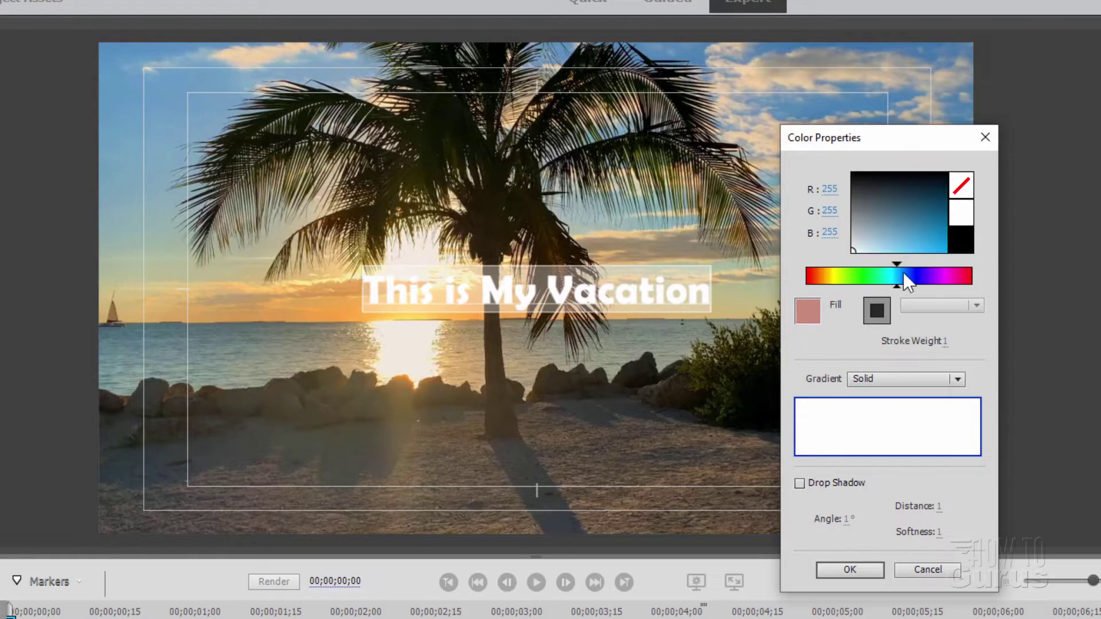
mouse_move(900, 281)
mouse_down()
mouse_move(881, 275)
mouse_move(873, 239)
mouse_move(920, 242)
mouse_move(910, 227)
mouse_move(952, 259)
mouse_up()
click(890, 277)
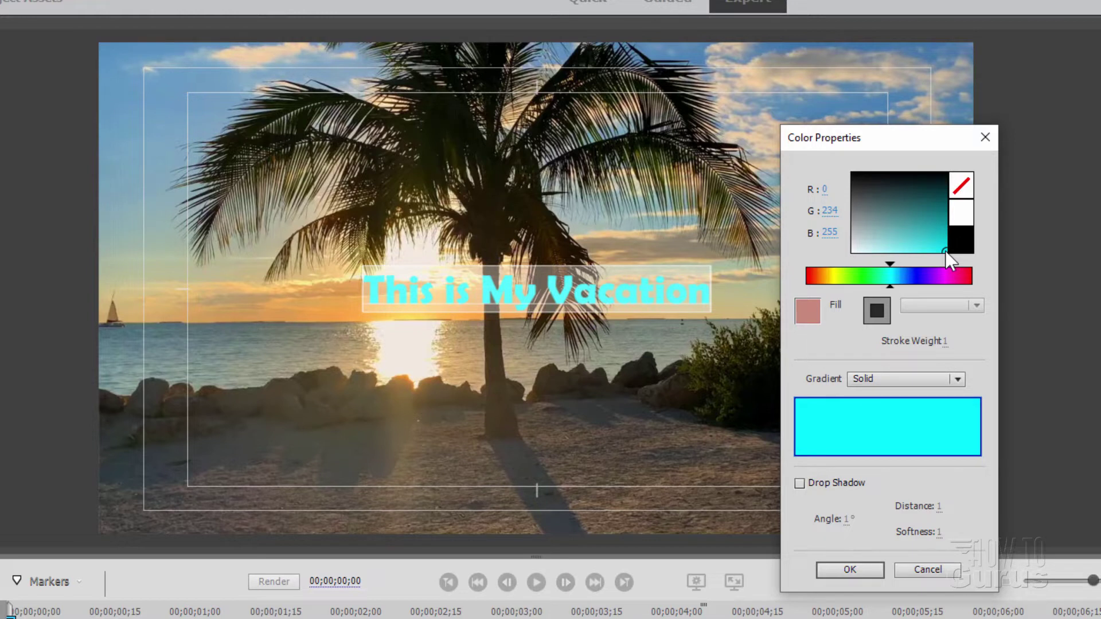
drag(944, 249, 961, 281)
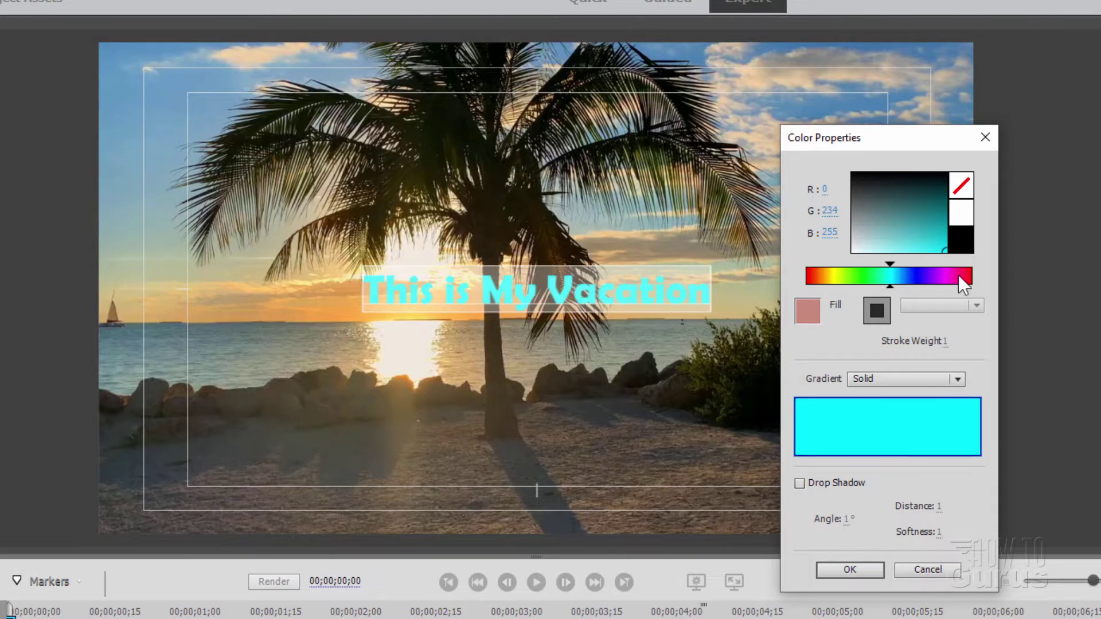
click(853, 250)
mouse_move(851, 250)
mouse_down()
mouse_move(848, 187)
mouse_move(847, 269)
mouse_up()
mouse_move(899, 232)
mouse_down()
mouse_move(936, 263)
mouse_move(892, 285)
mouse_move(902, 287)
mouse_move(806, 298)
mouse_move(836, 293)
mouse_up()
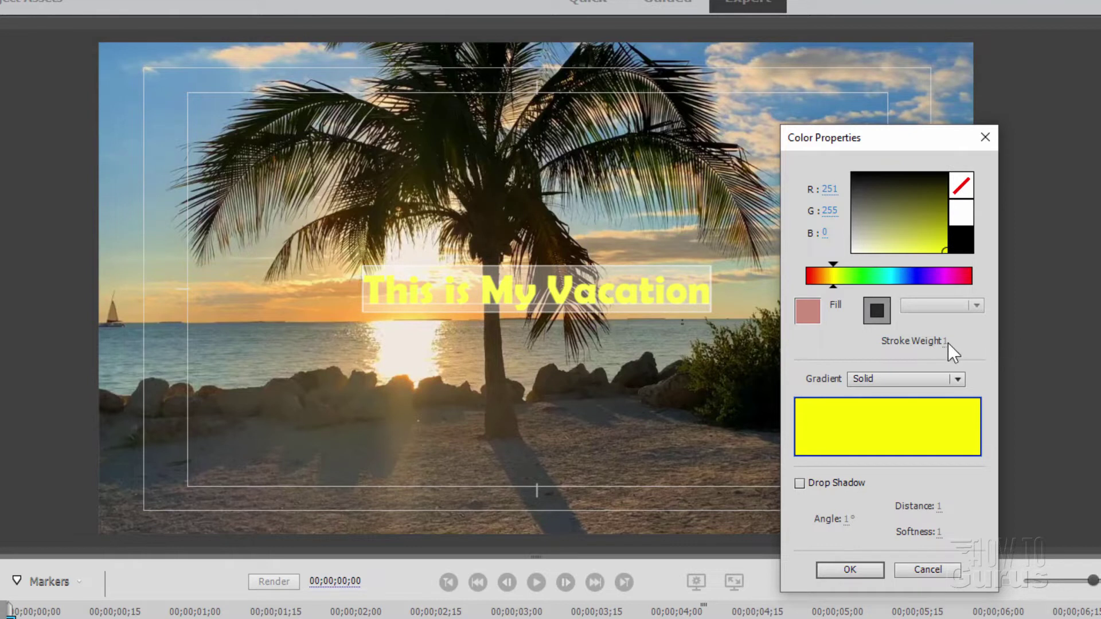
- Keep the Solid gradient fill, add a Drop Shadow, and confirm the colour settings
click(865, 380)
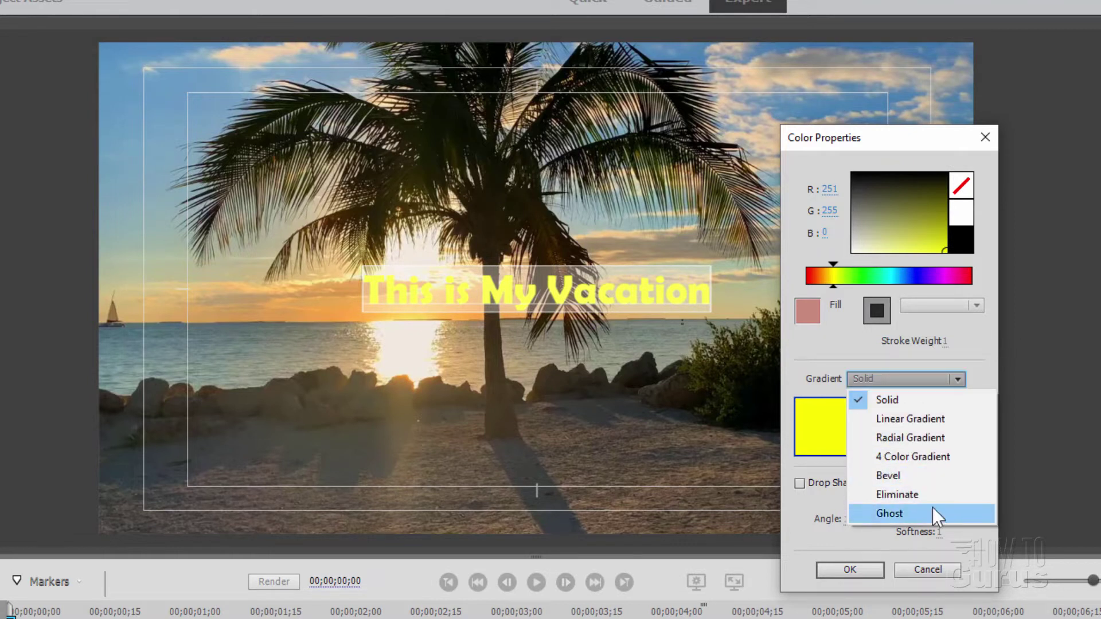
click(817, 349)
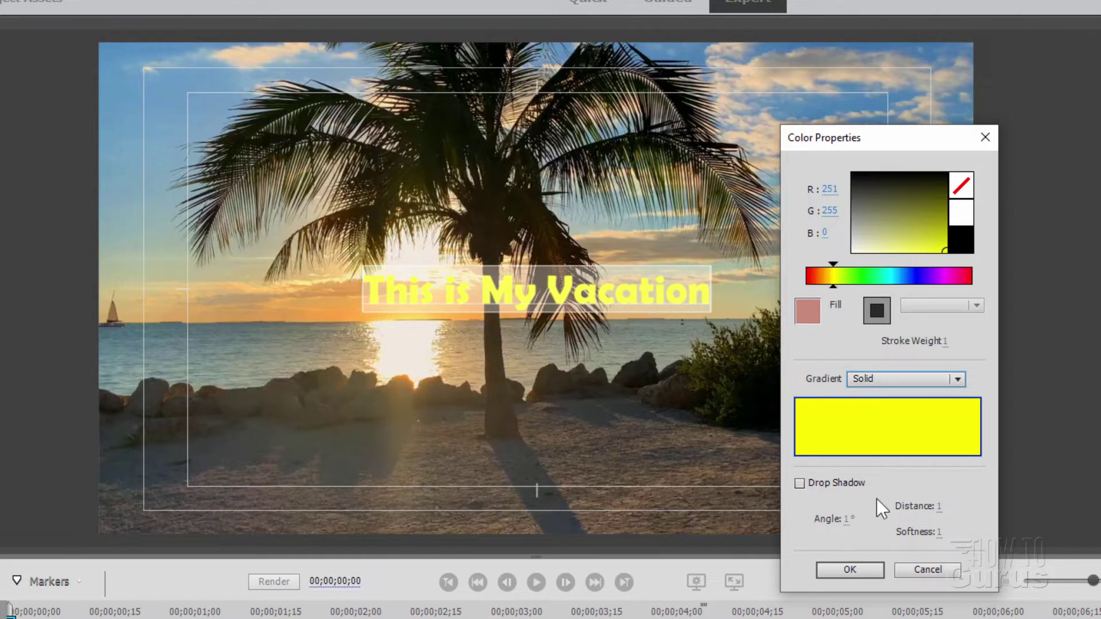
click(801, 483)
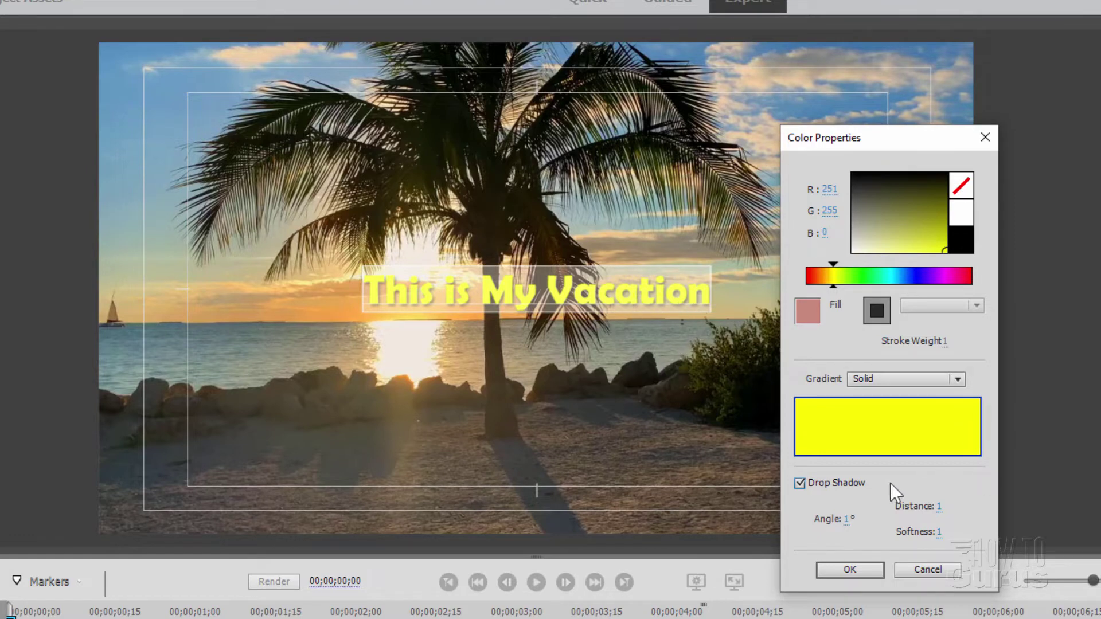
click(870, 566)
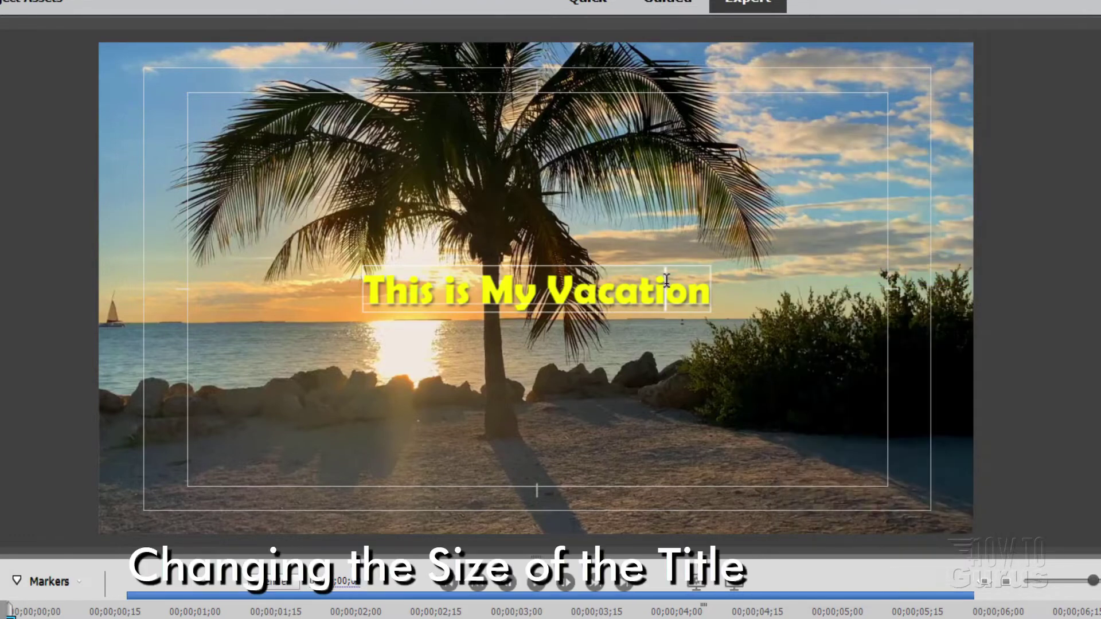
- Select the whole title and scrub its text size up to 118
drag(363, 287, 677, 278)
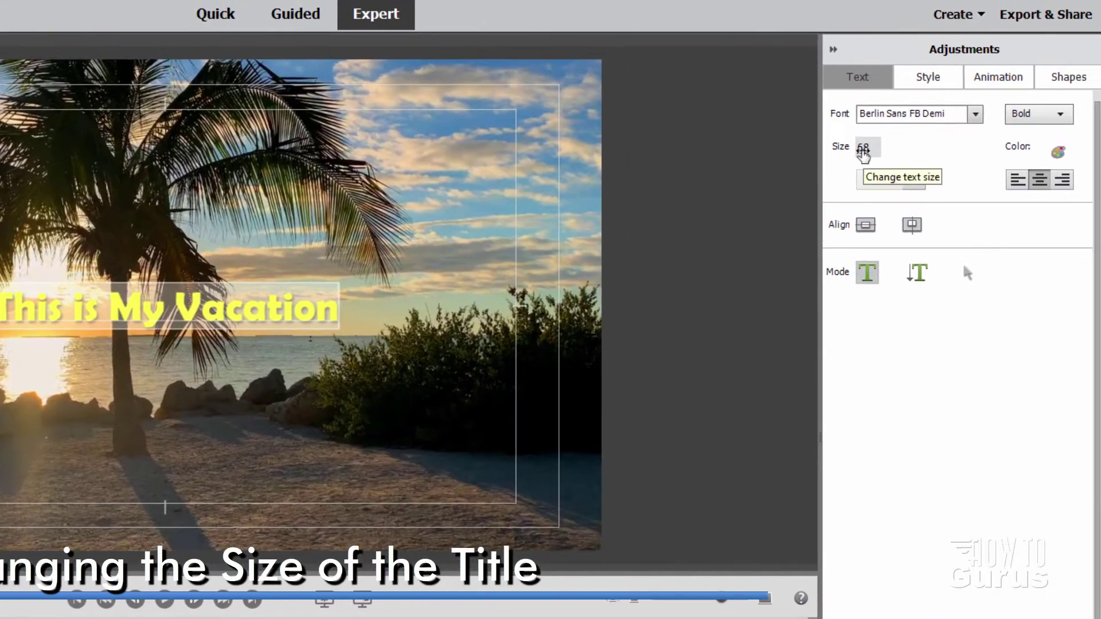
click(863, 151)
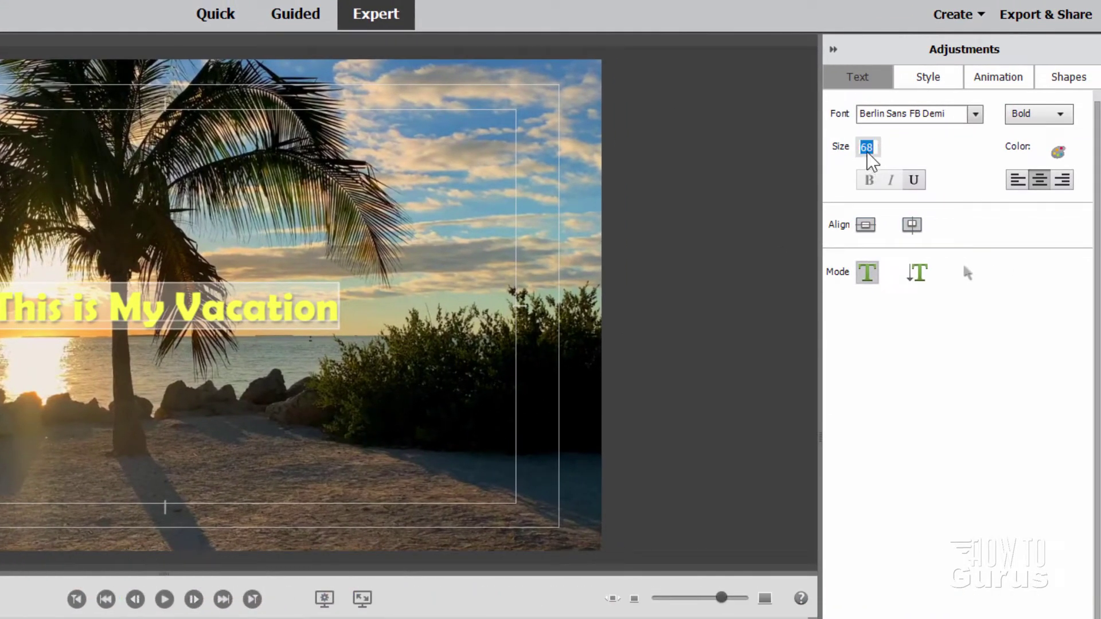
click(865, 149)
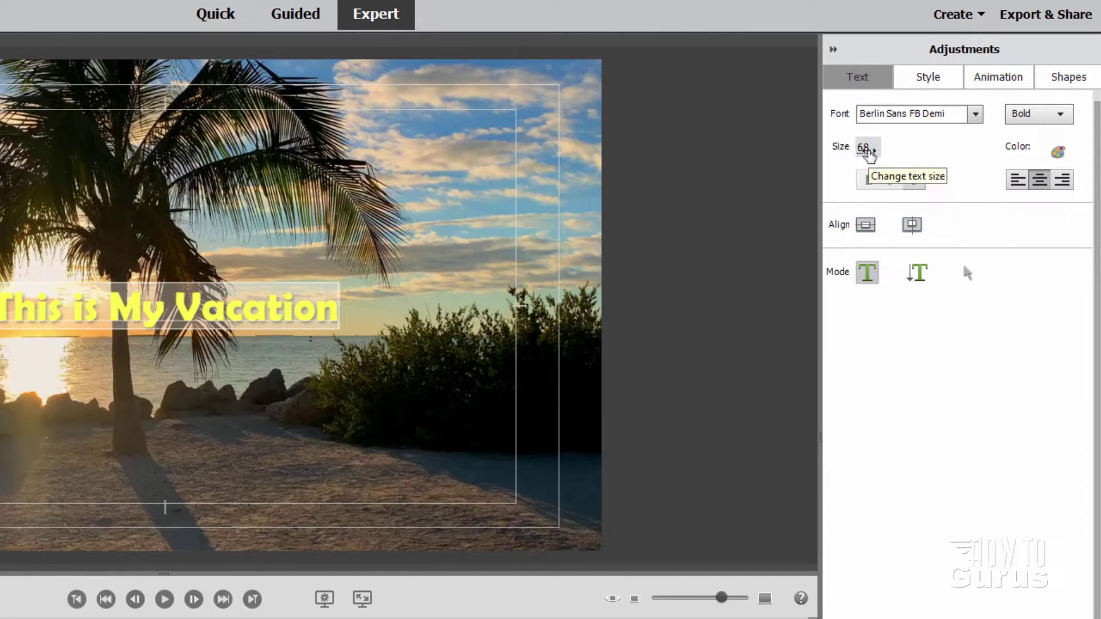
drag(869, 152, 905, 152)
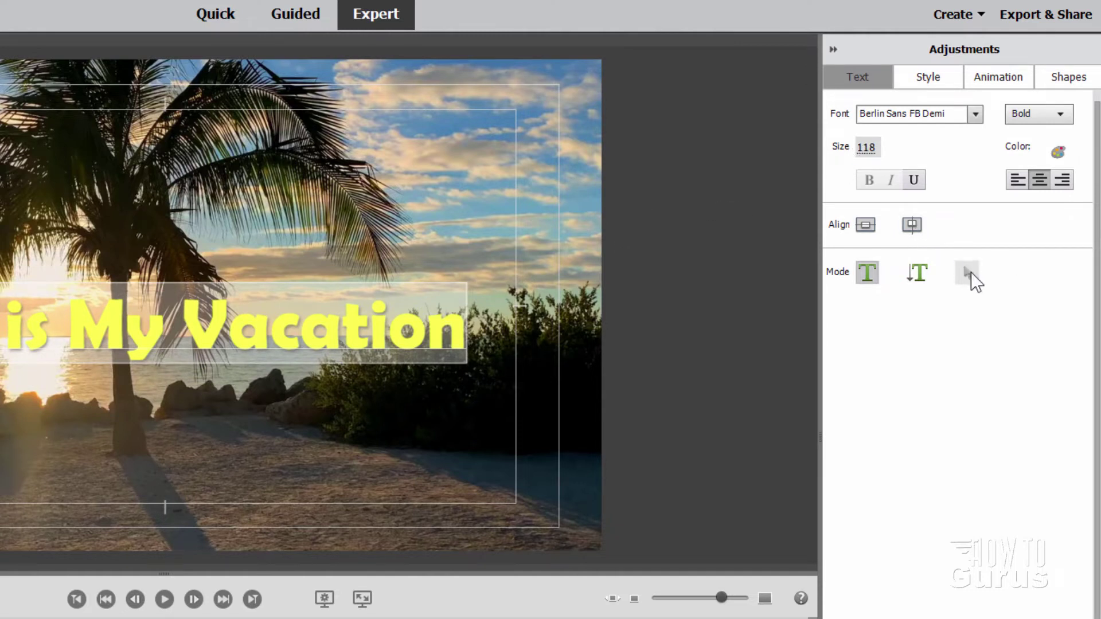
- Select the title box and re-centre it in the frame
click(974, 279)
click(150, 347)
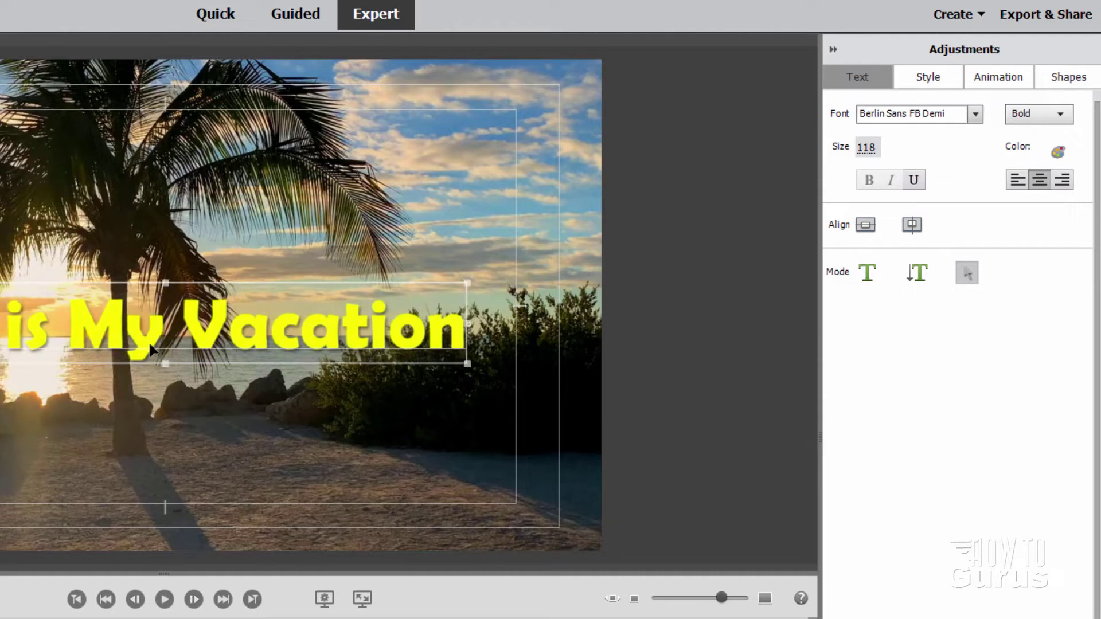
click(911, 225)
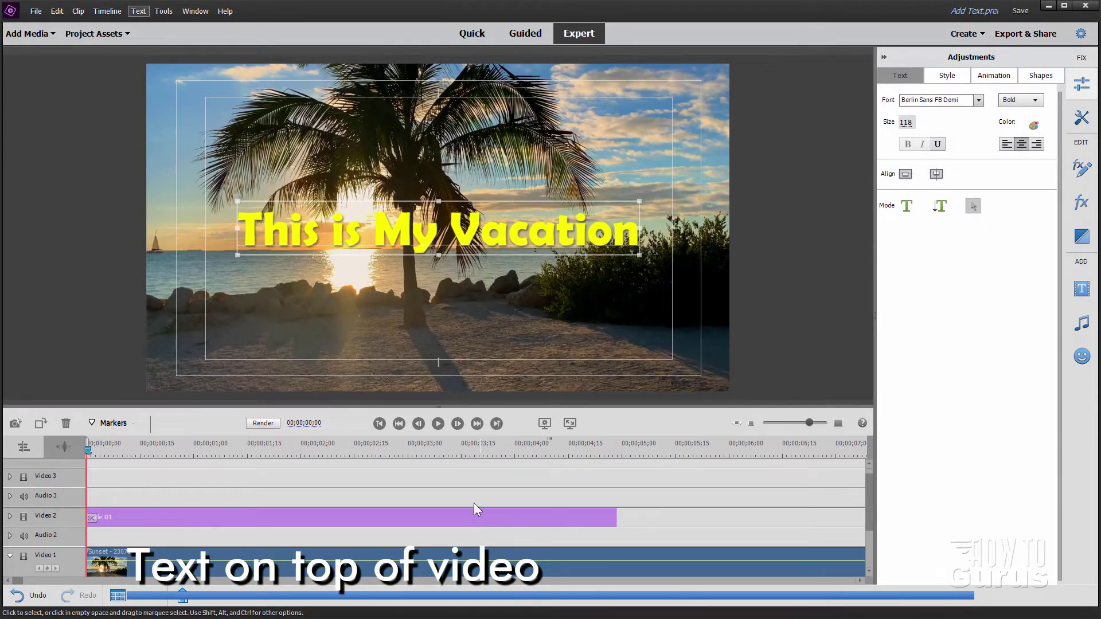
- Preview the finished yellow title, then reopen the Title 01 clip for editing
click(438, 424)
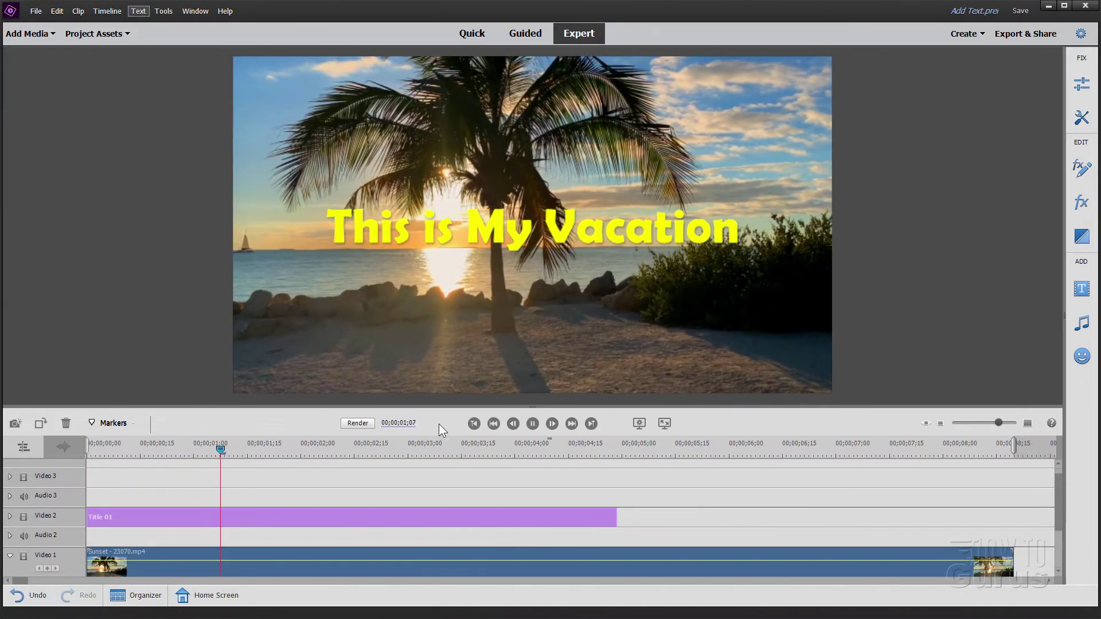
click(532, 425)
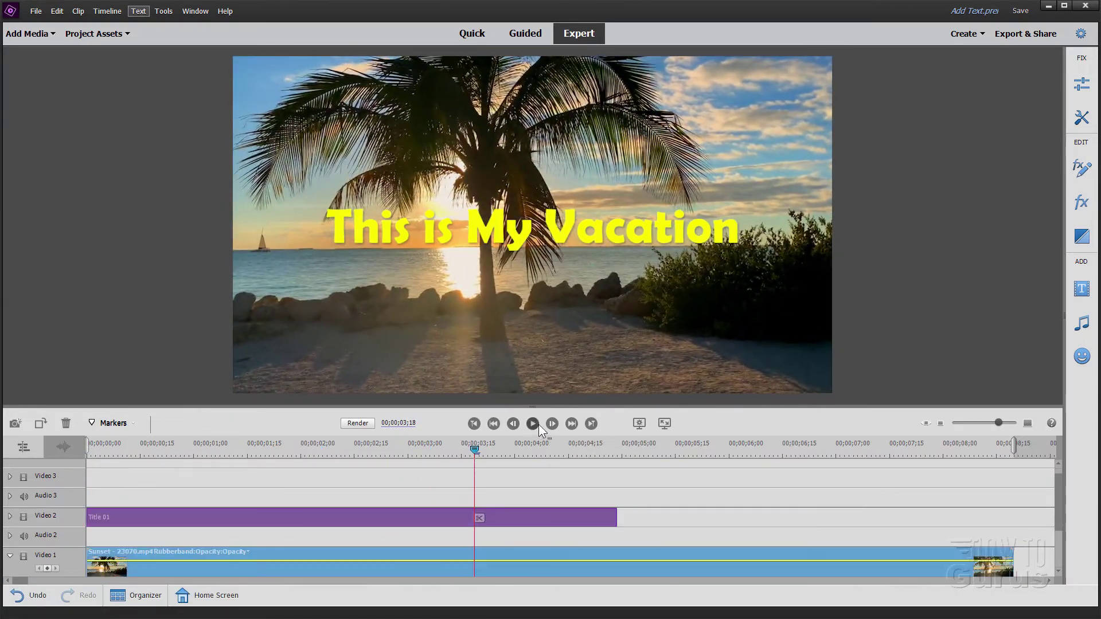
double_click(398, 522)
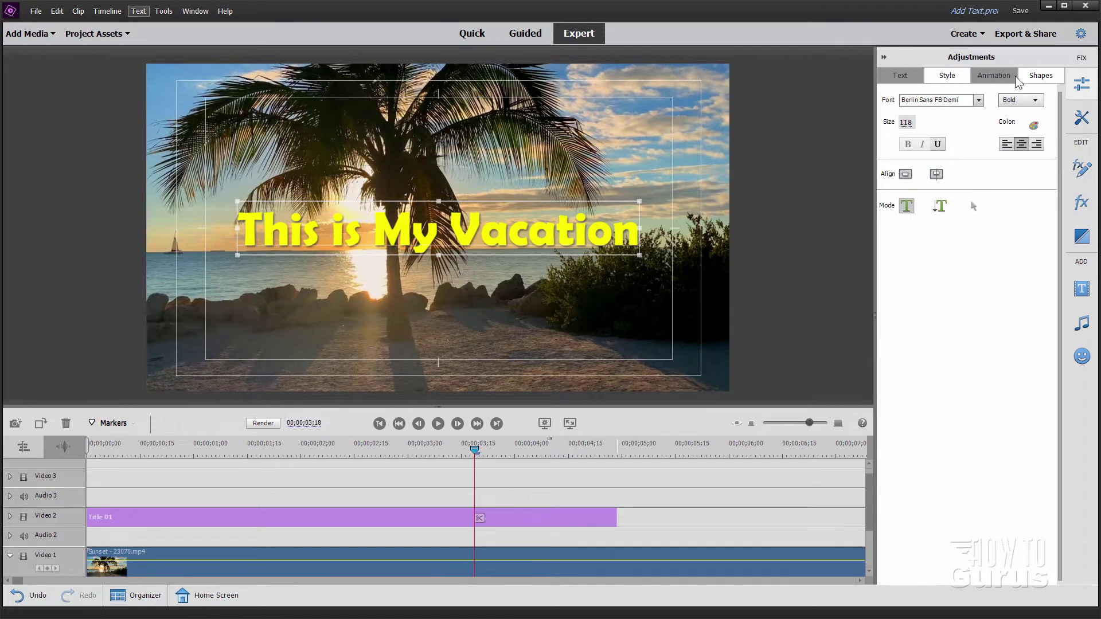
- Try the HoboStd Slant Gold 80 and Hobo Medium Gold 58 style presets on the title
click(947, 75)
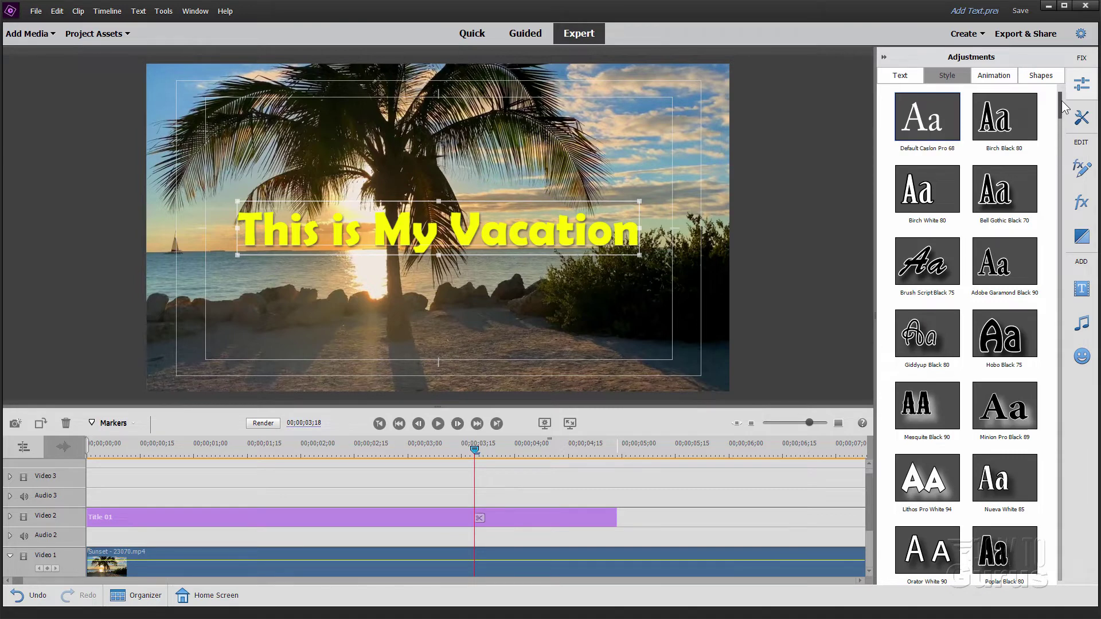
drag(1064, 108, 1064, 201)
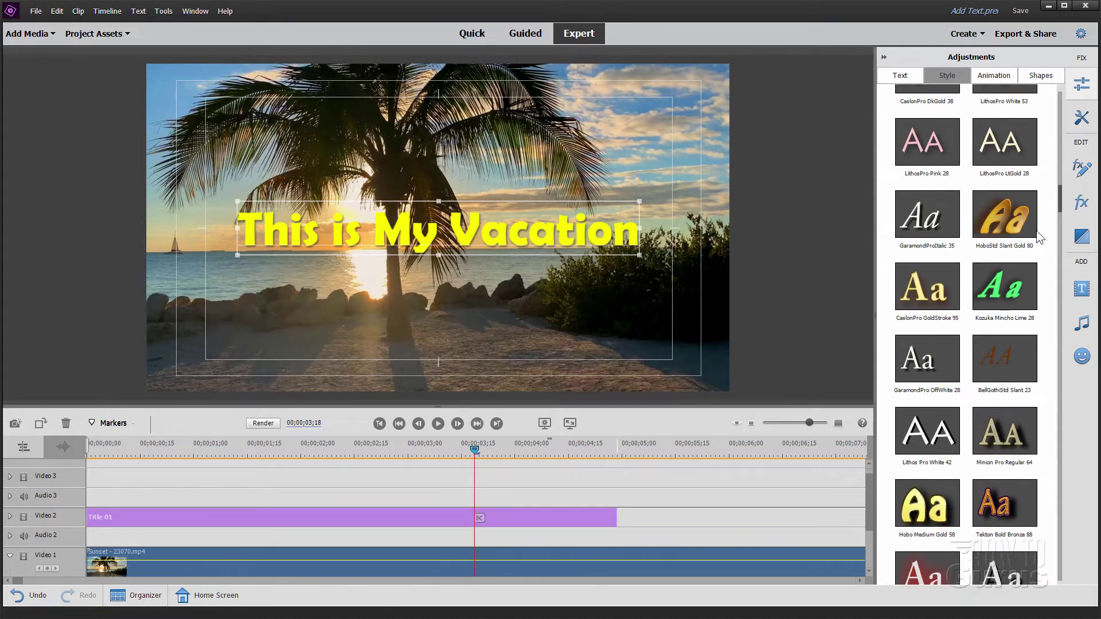
click(1004, 228)
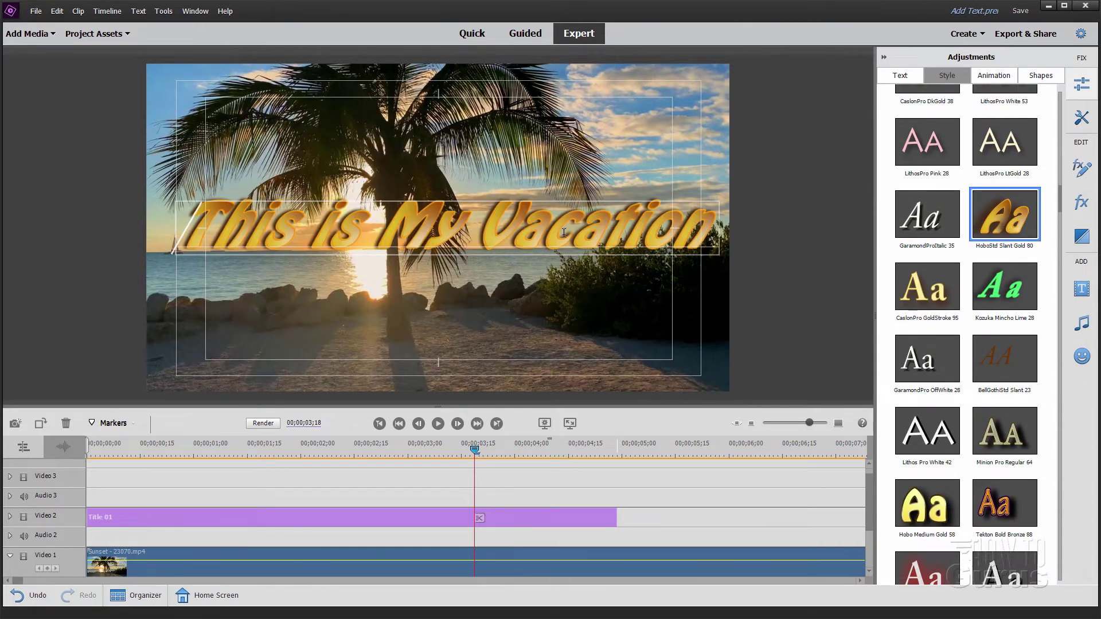
click(920, 525)
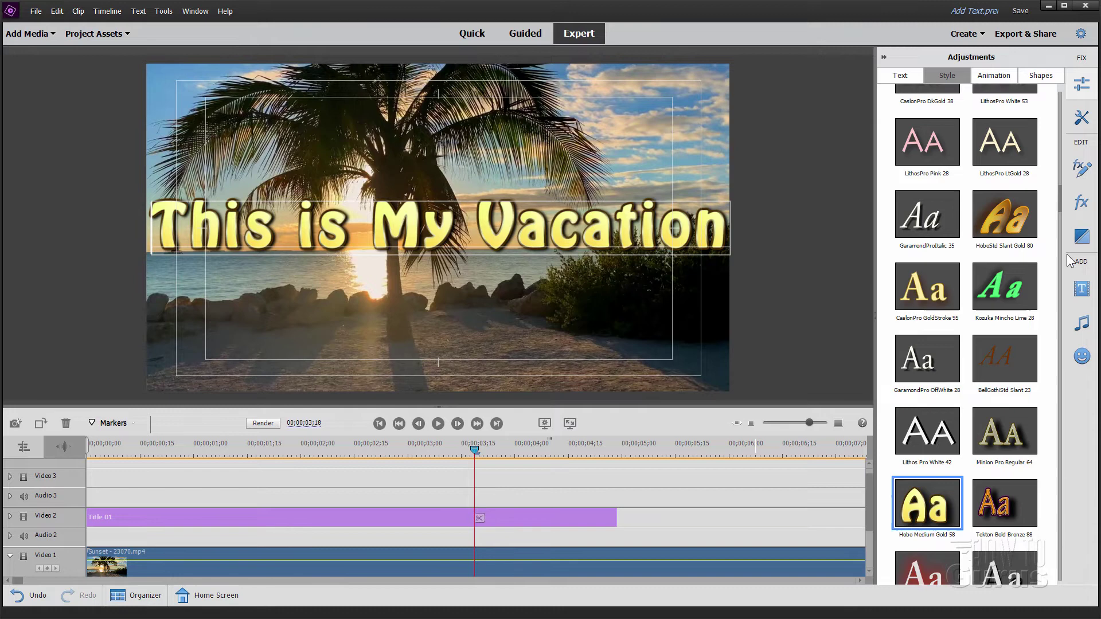
- Apply the Lithos Gold Strokes 52 style and reduce the text size to about 85
mouse_move(1062, 210)
mouse_down()
mouse_move(1054, 315)
mouse_move(1053, 293)
mouse_up()
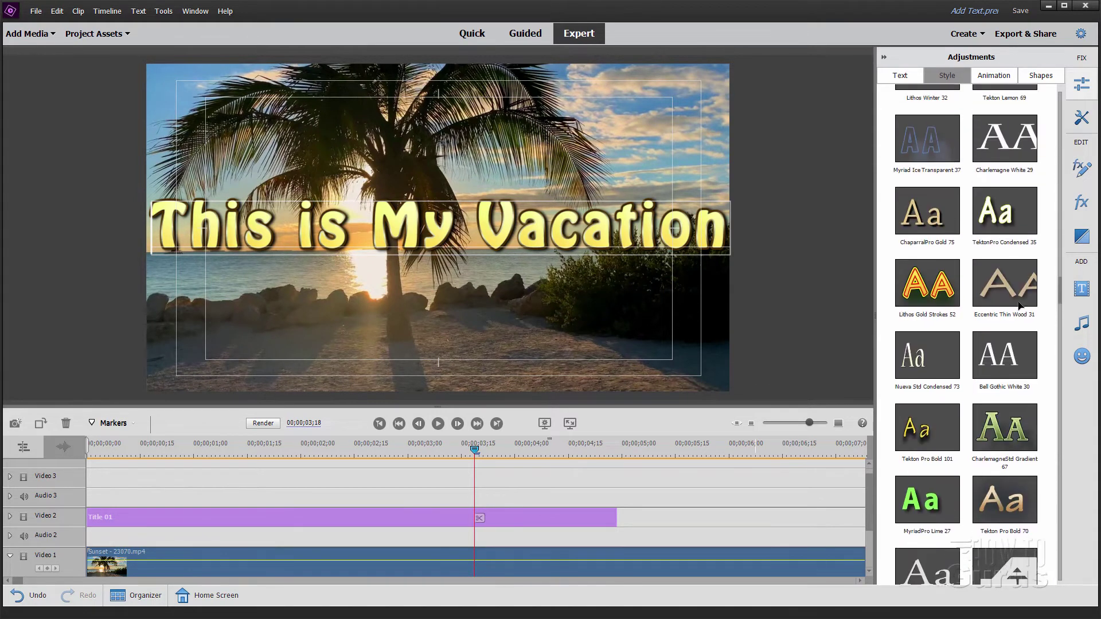
click(931, 299)
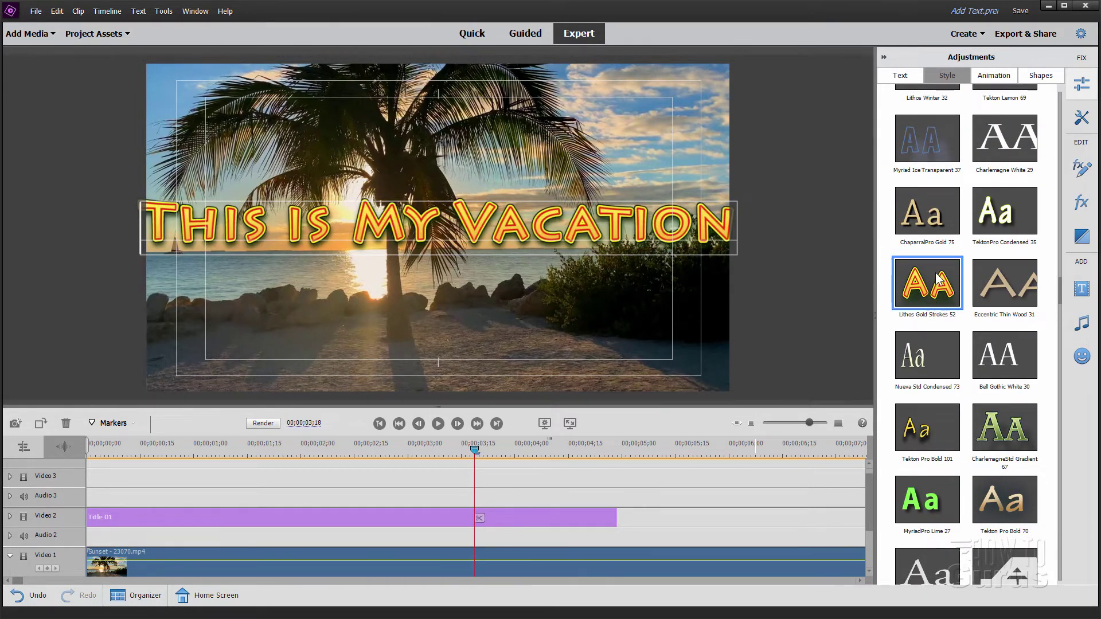
click(909, 74)
drag(905, 123, 888, 124)
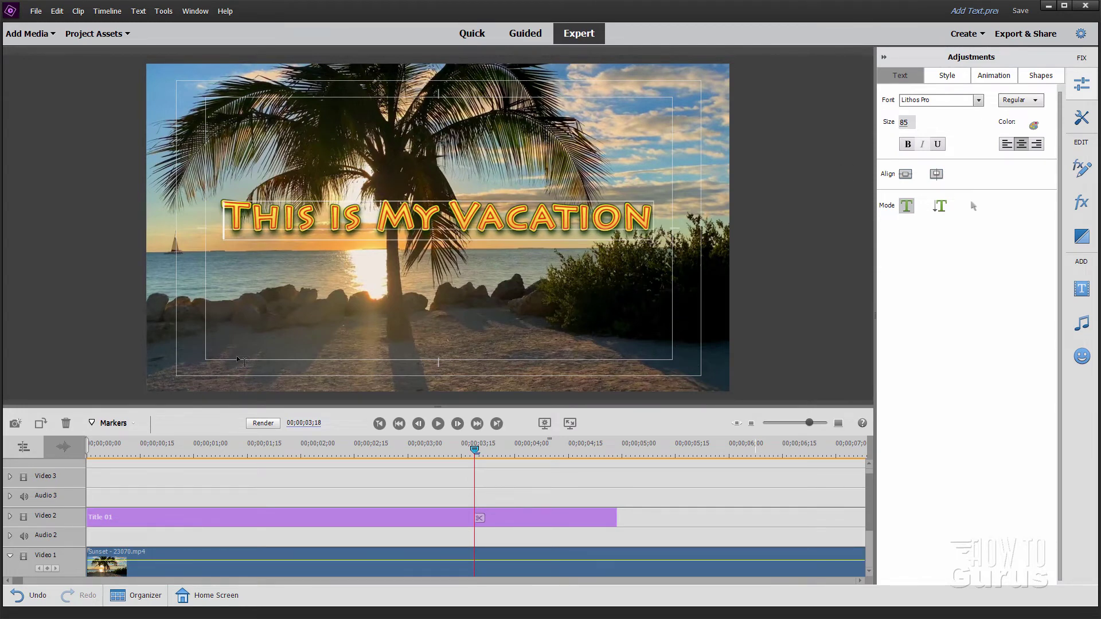
- Preview the FadeInByCharacters, FadeInCompress and WipeInToCenter text animations on the title
click(951, 74)
click(999, 78)
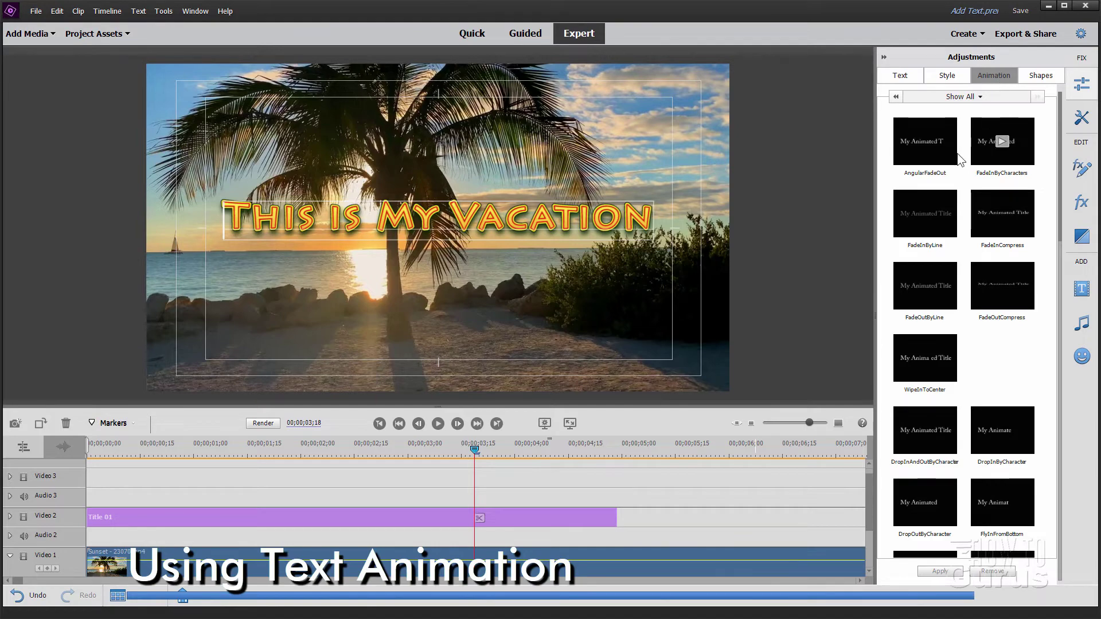
mouse_move(931, 138)
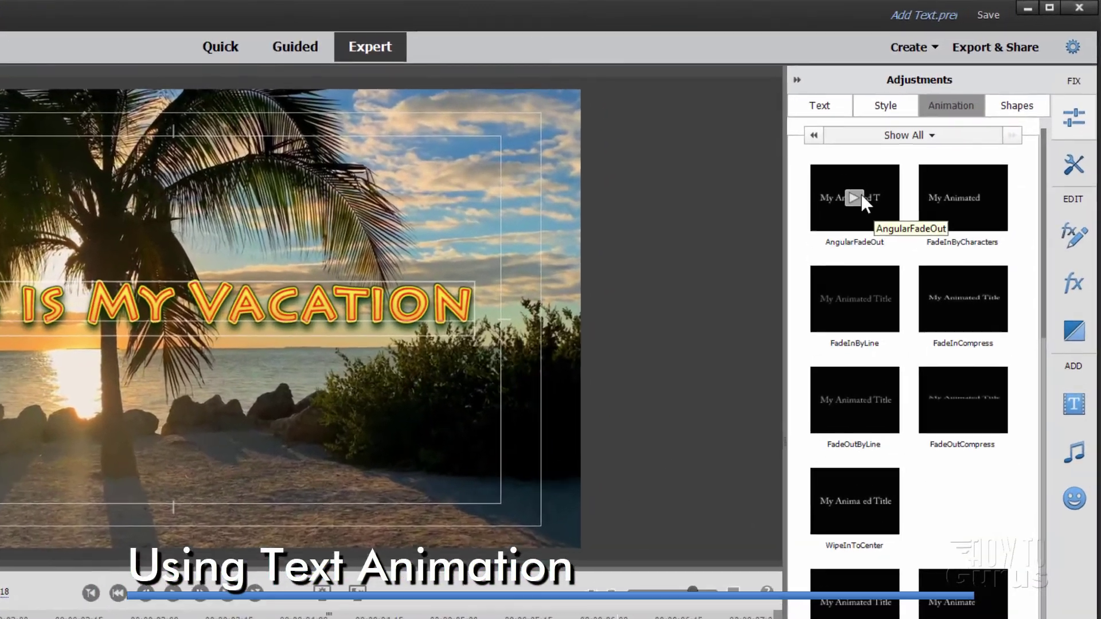
click(968, 200)
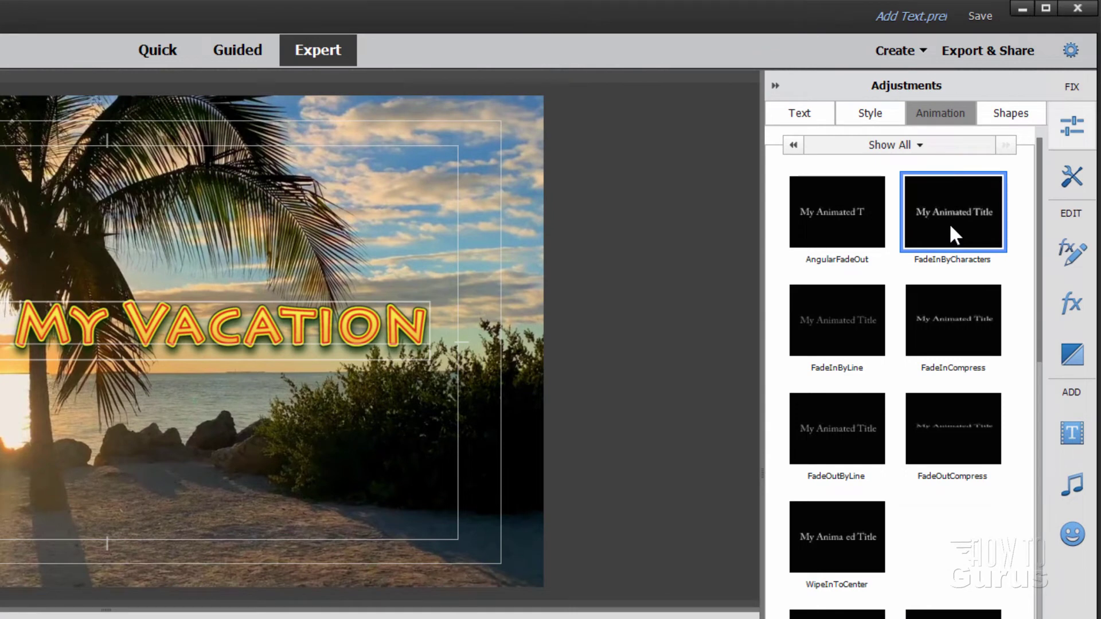
mouse_move(848, 348)
click(949, 323)
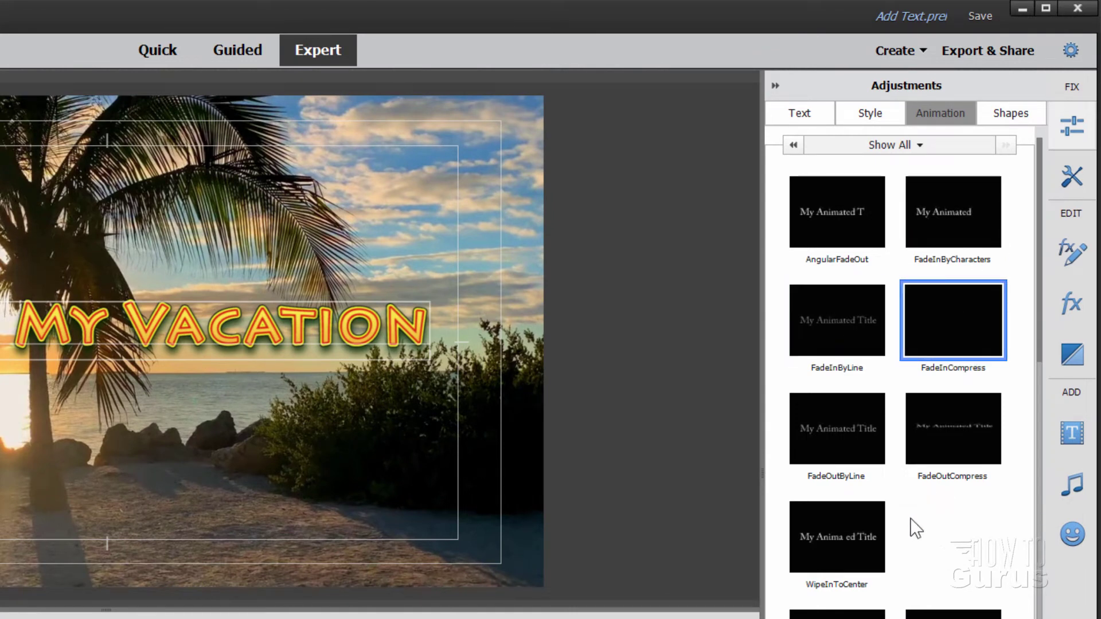
scroll(1005, 505, down, 3)
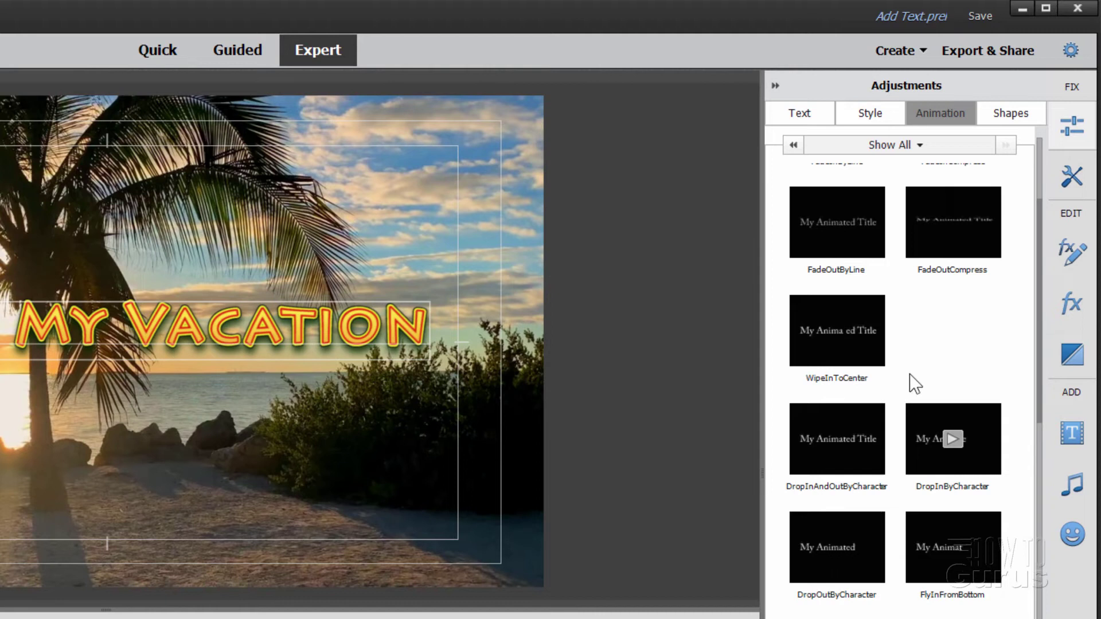
click(836, 328)
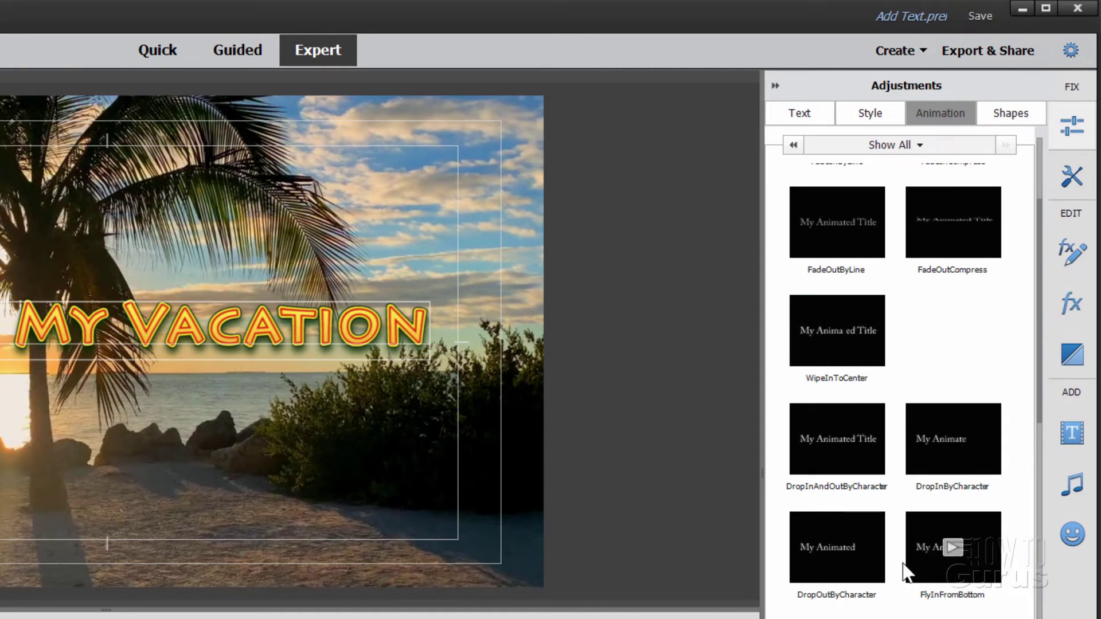
- Apply the FocusIn animation and play the title back from the start
scroll(961, 390, down, 9)
click(854, 274)
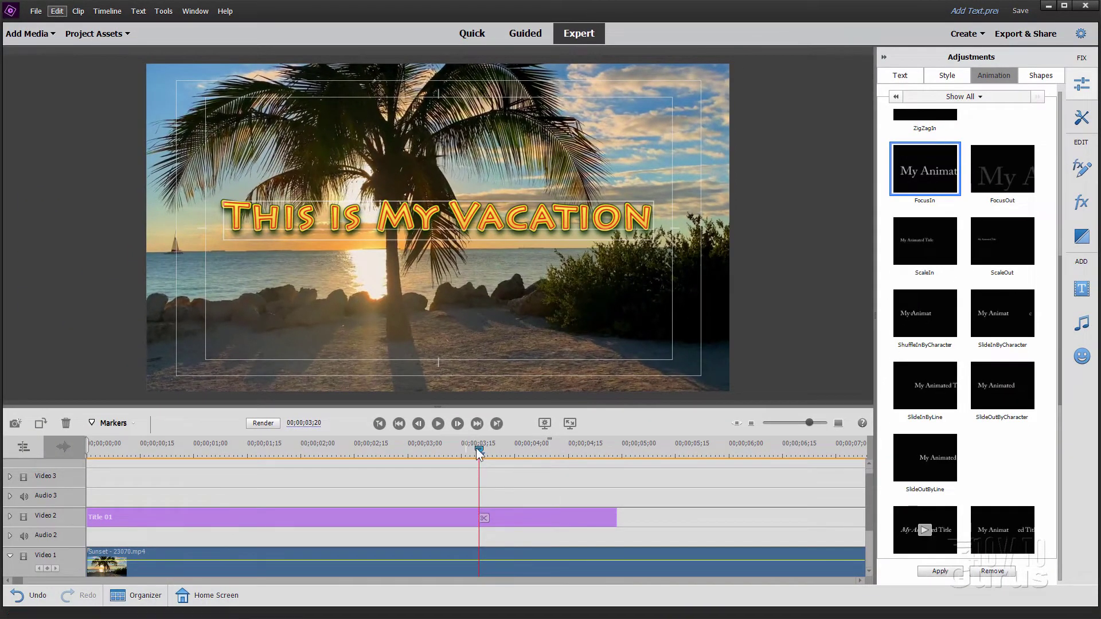
drag(476, 449, 94, 447)
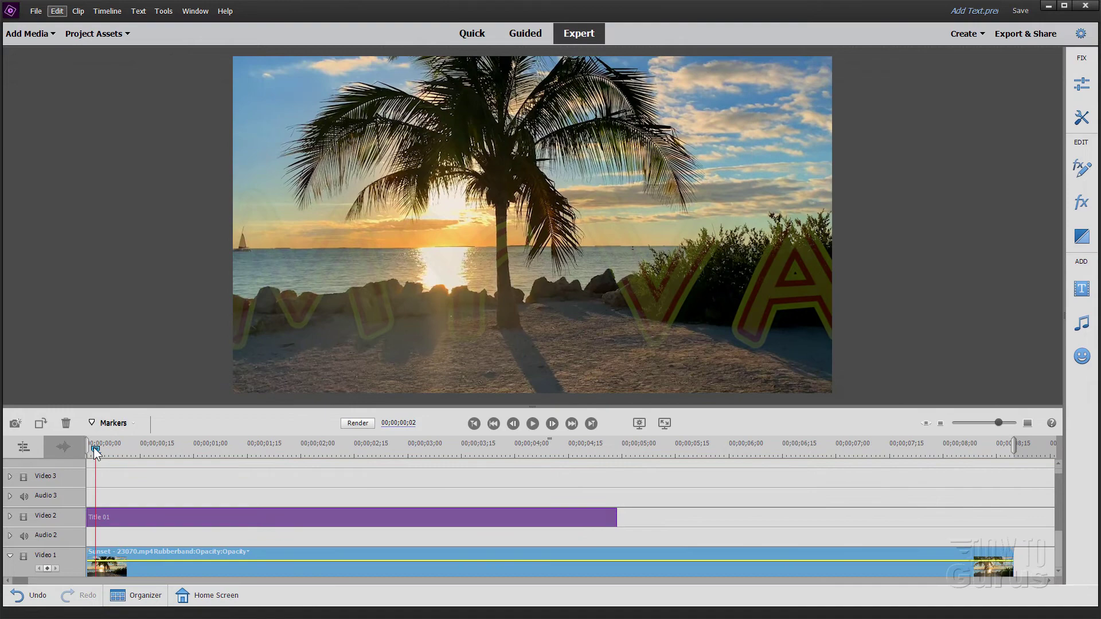
click(533, 424)
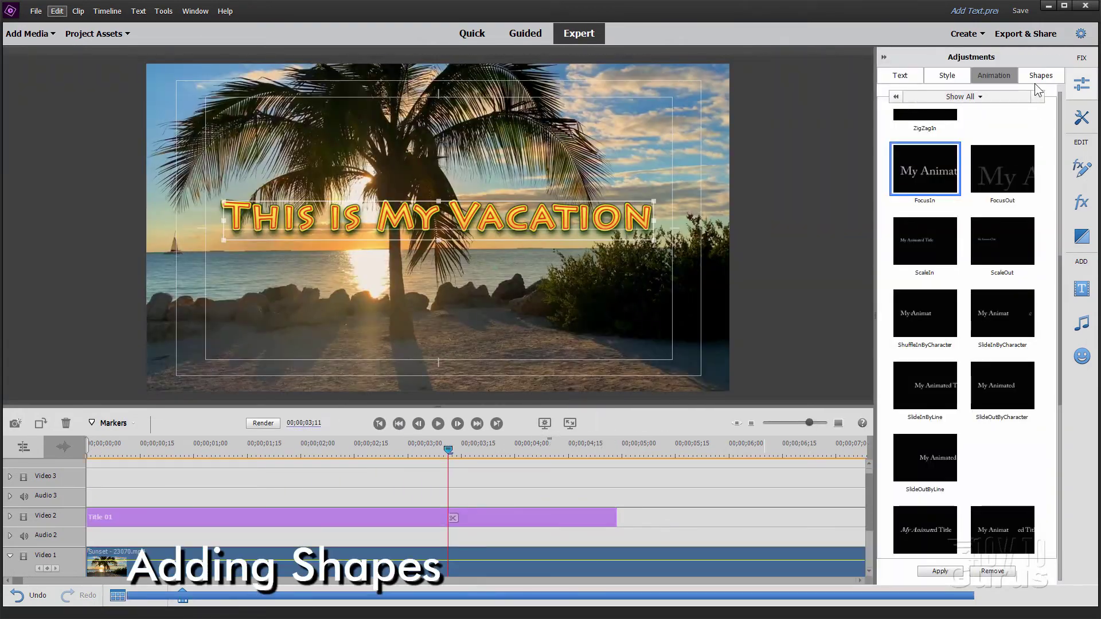
- Draw a white rectangle, widen it and move it over the title text
click(1041, 75)
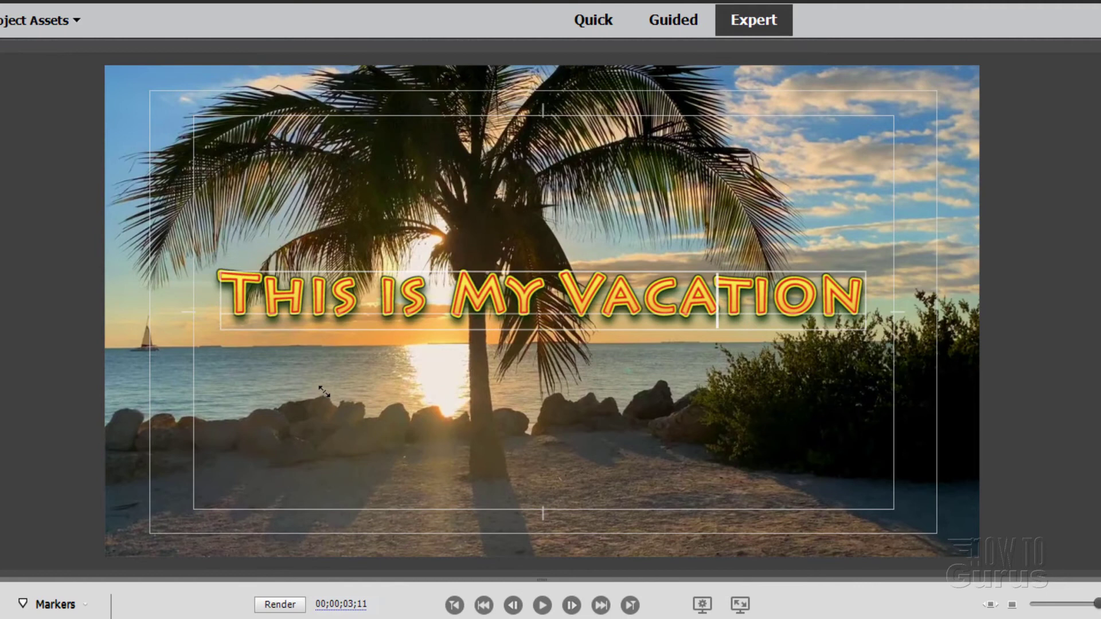
drag(158, 399, 379, 457)
drag(667, 451, 775, 458)
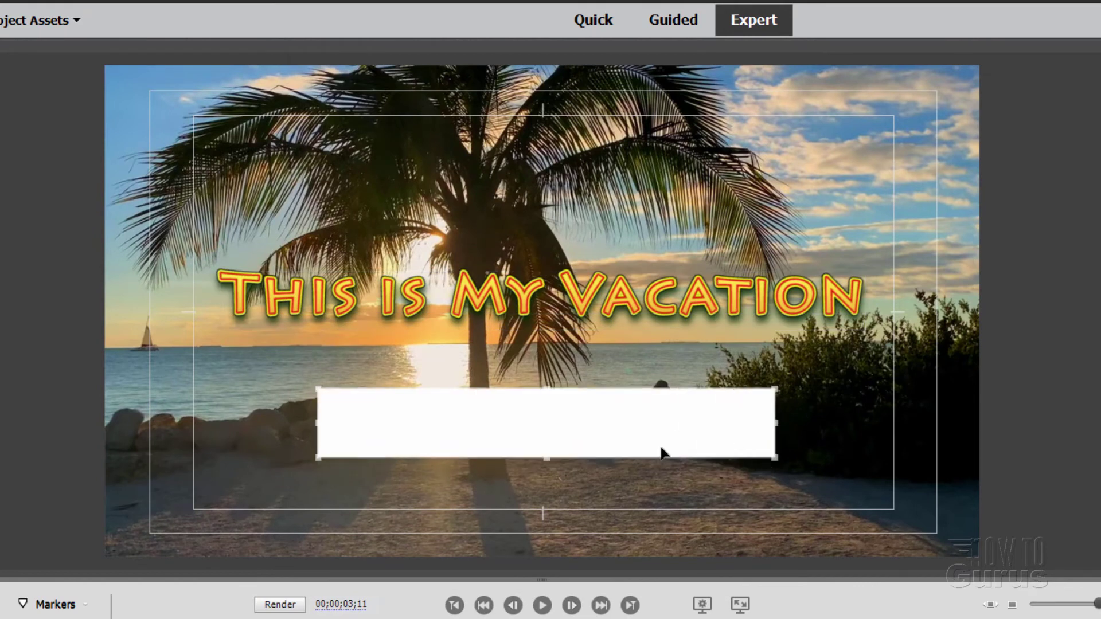
drag(661, 448, 642, 313)
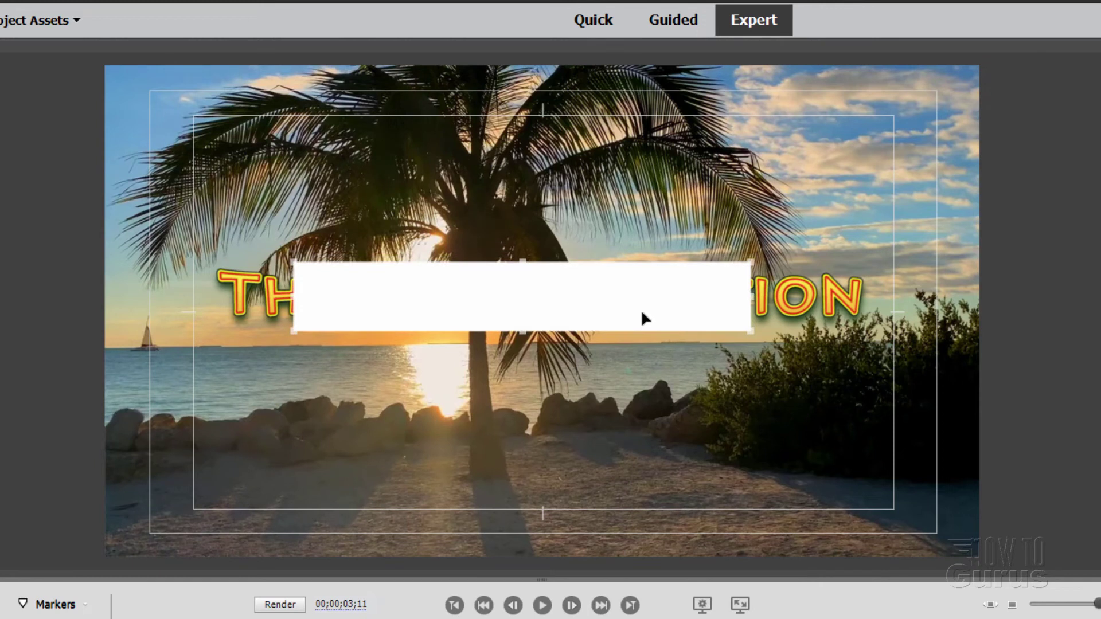
- Send the white box behind the text, stretch it across the title, then delete it
right_click(599, 307)
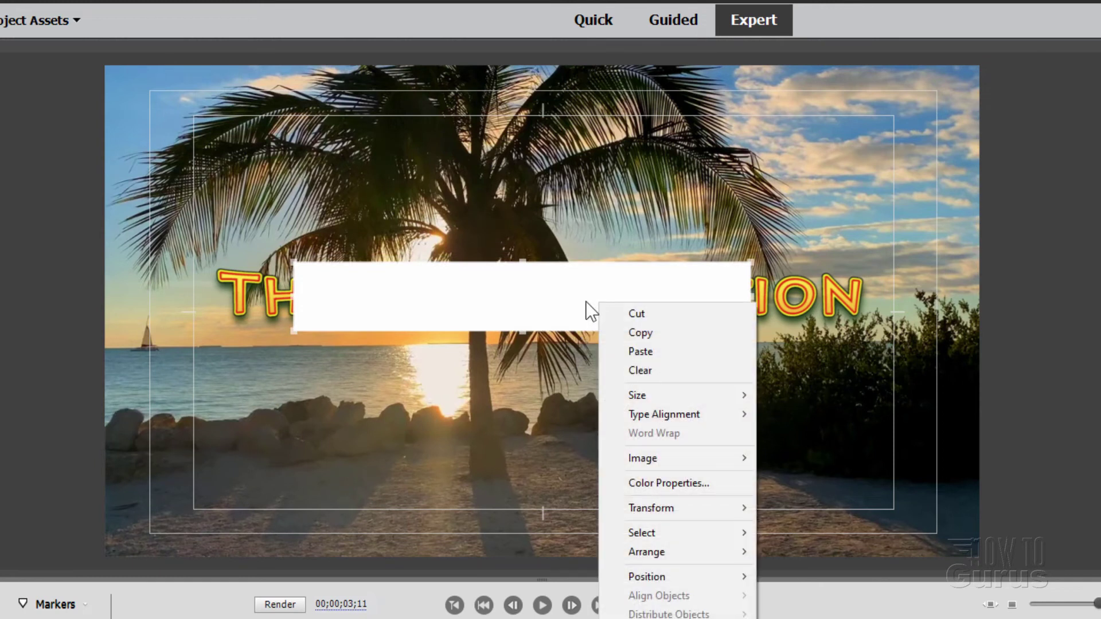
mouse_move(670, 552)
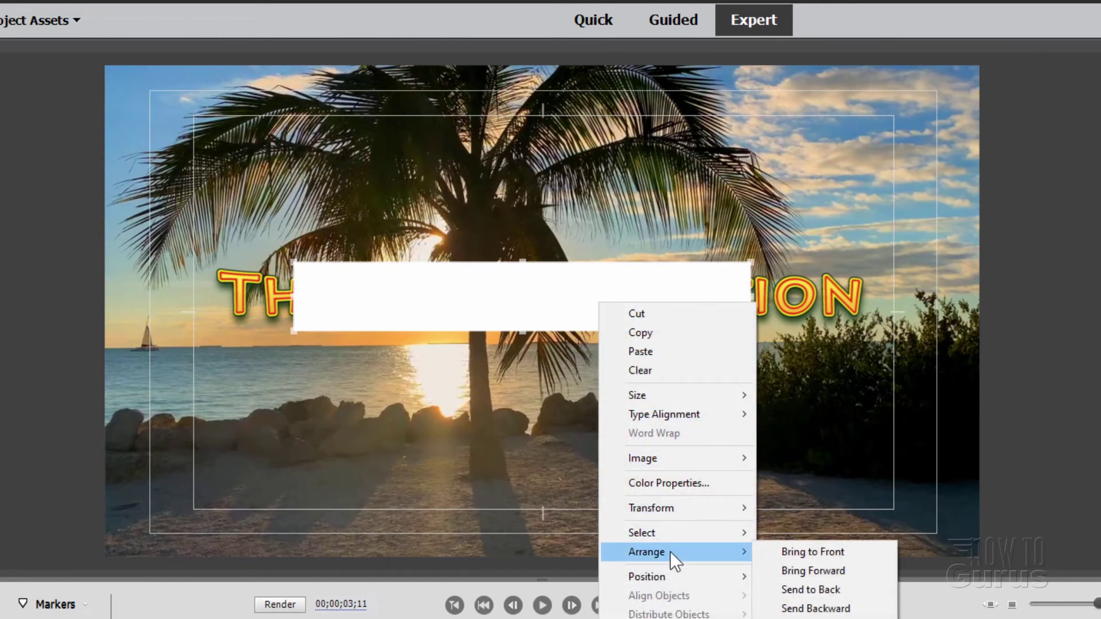
click(838, 589)
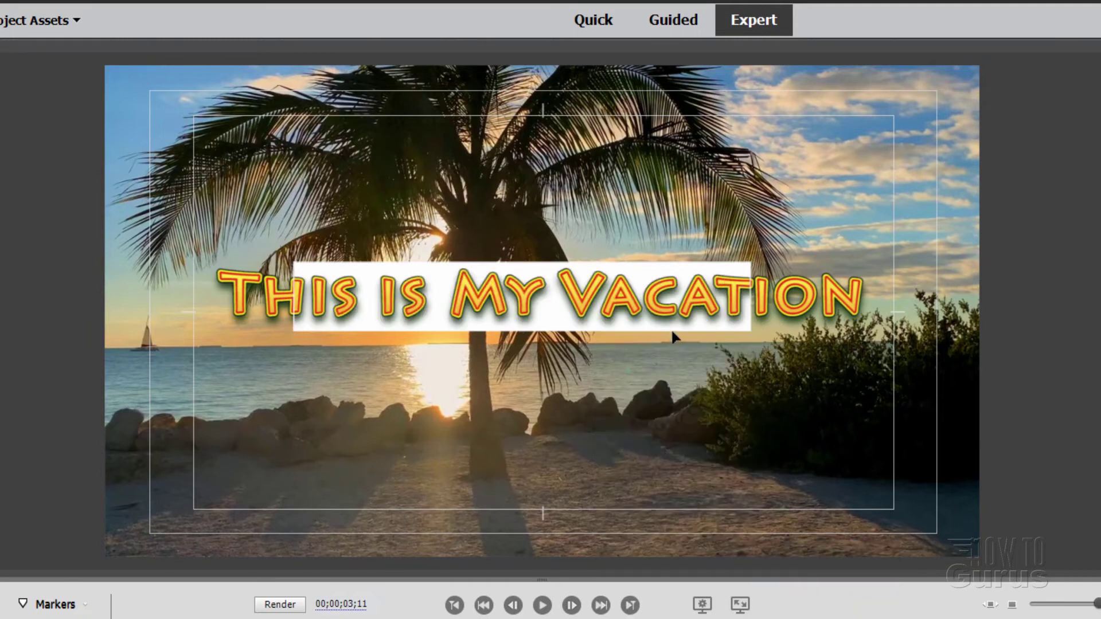
drag(426, 326, 334, 324)
drag(665, 305, 873, 305)
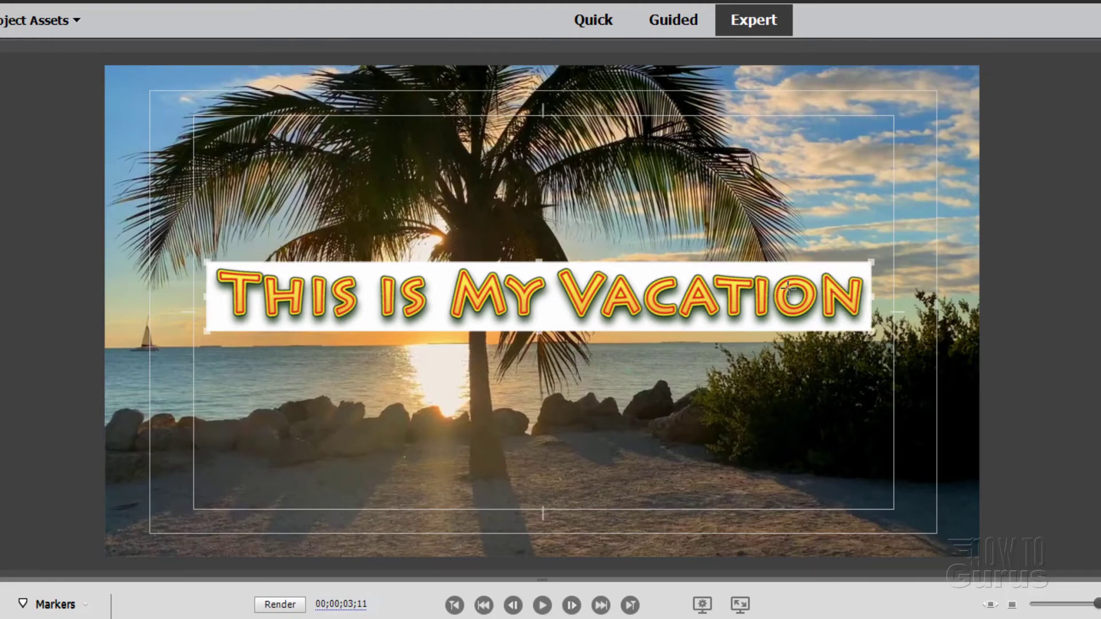
key(Delete)
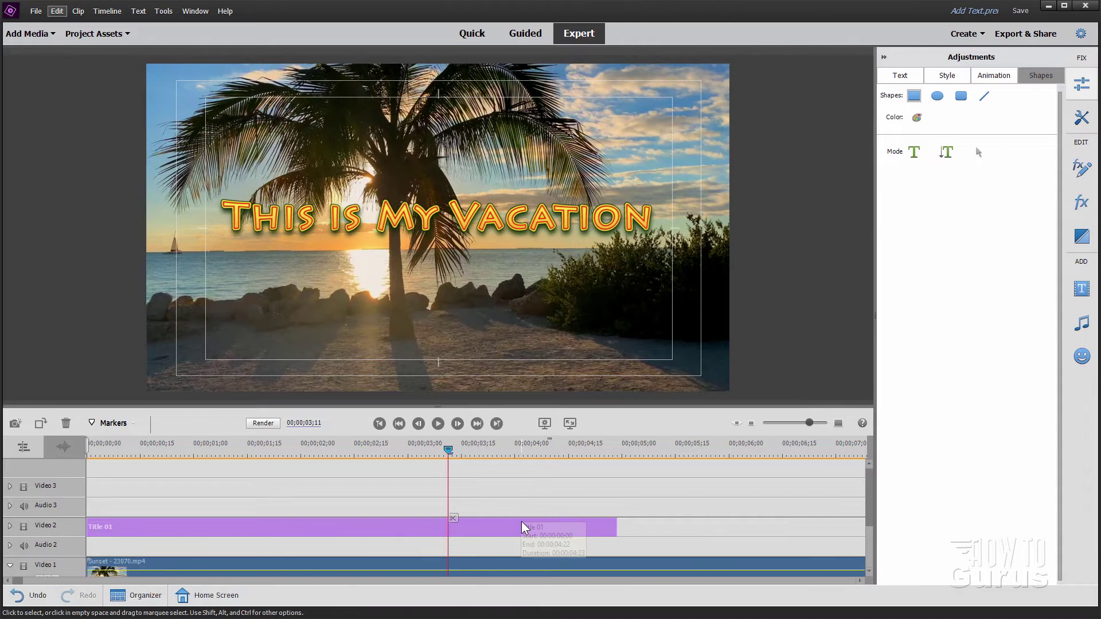
- Delete Title 01 and add a new GeneralLabel motion title at the start of the video
key(Delete)
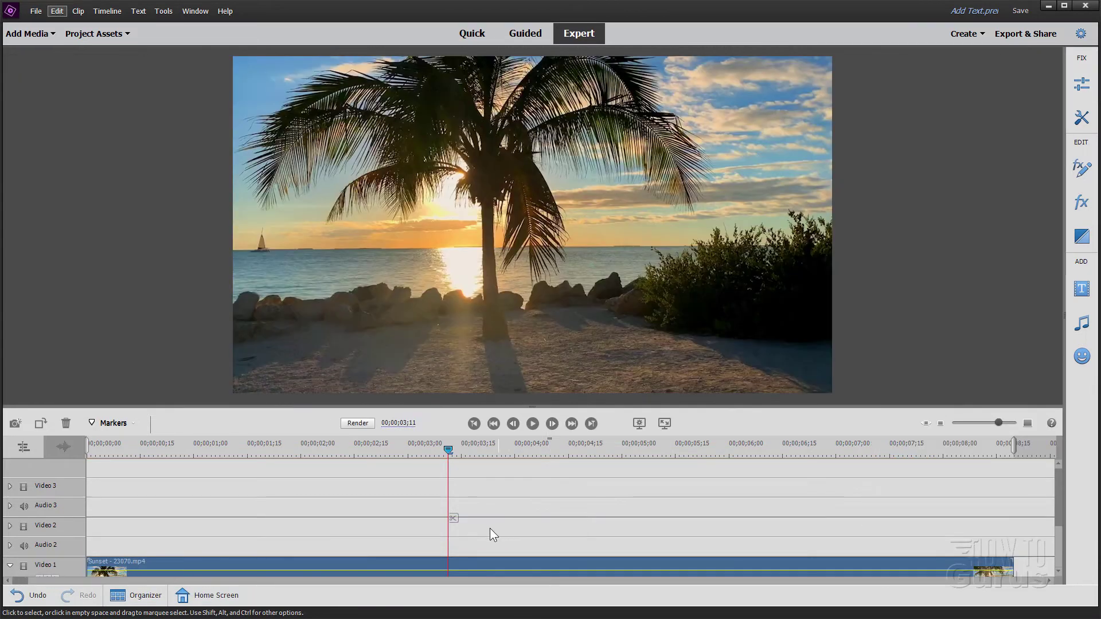
click(474, 425)
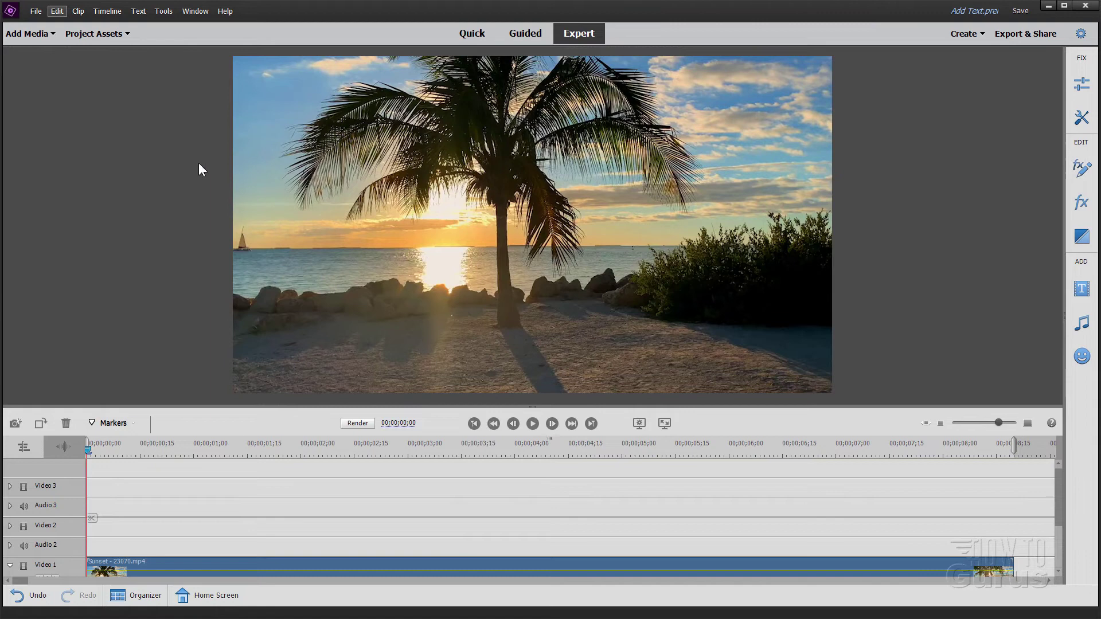
click(138, 11)
click(166, 38)
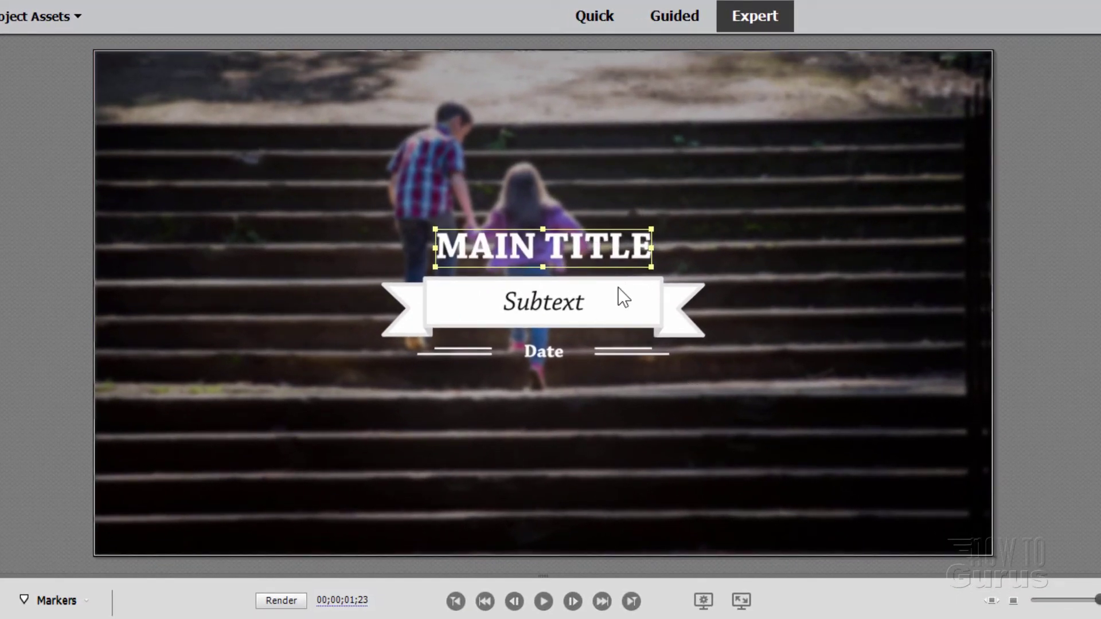
click(552, 300)
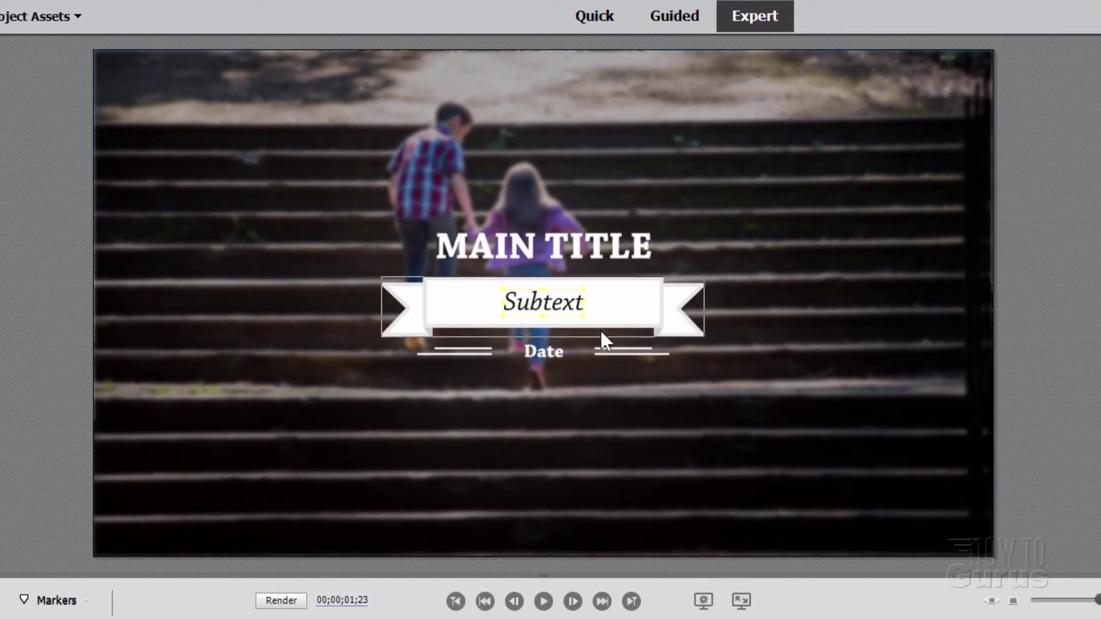
click(624, 307)
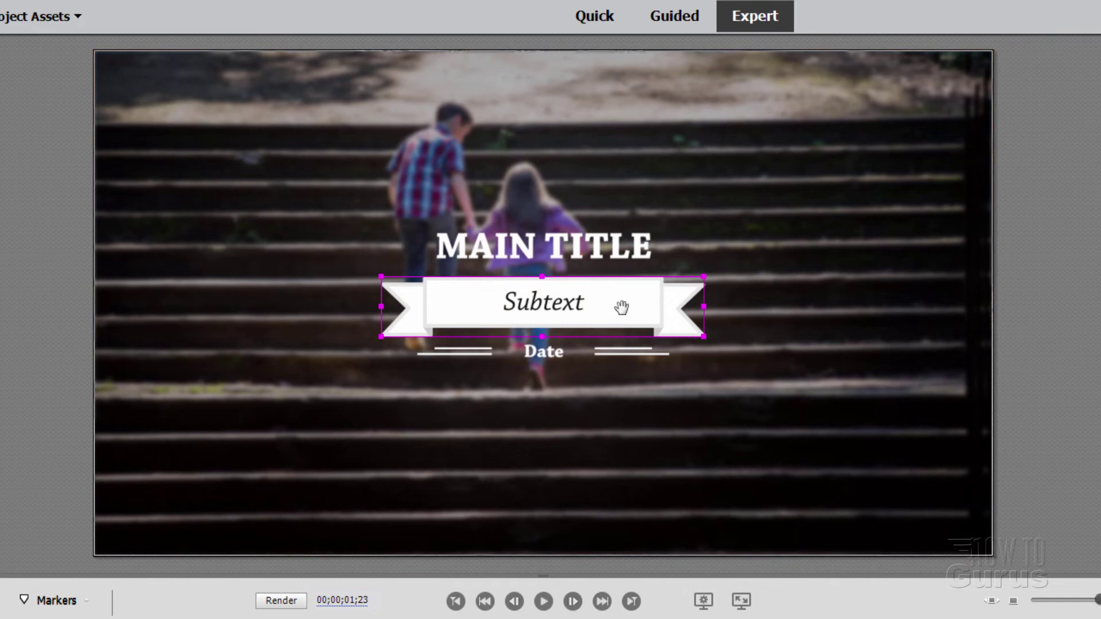
click(552, 352)
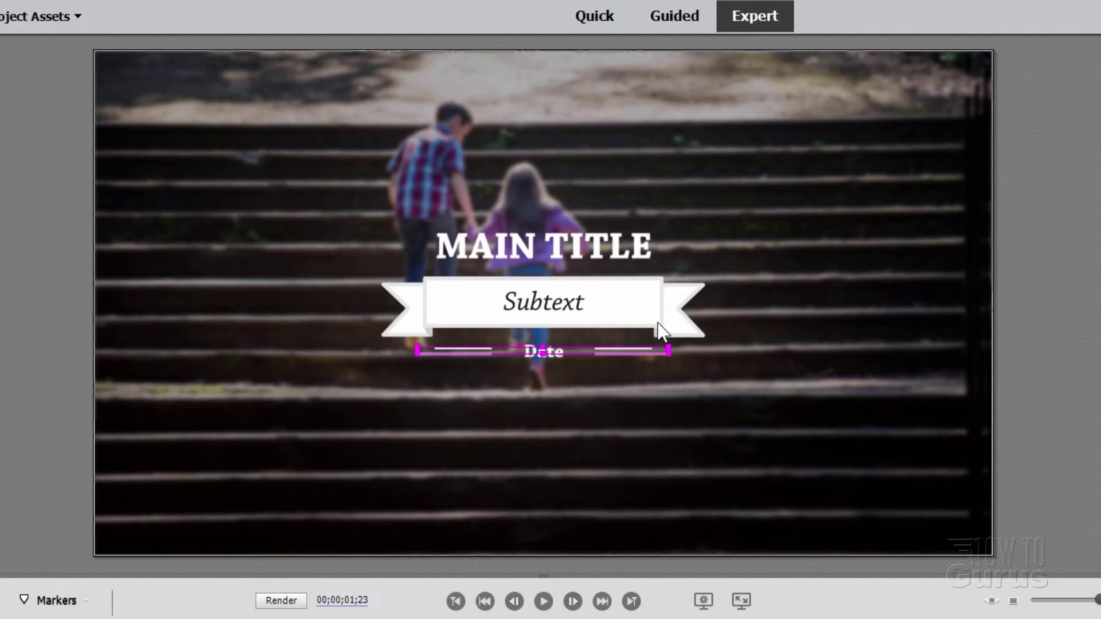
click(826, 345)
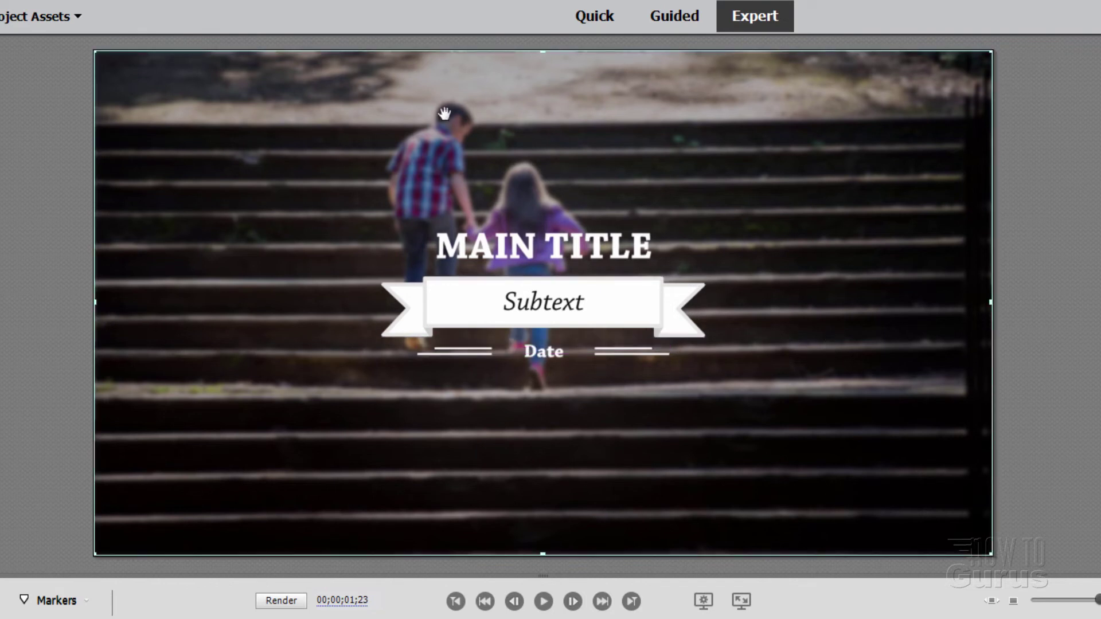
click(601, 251)
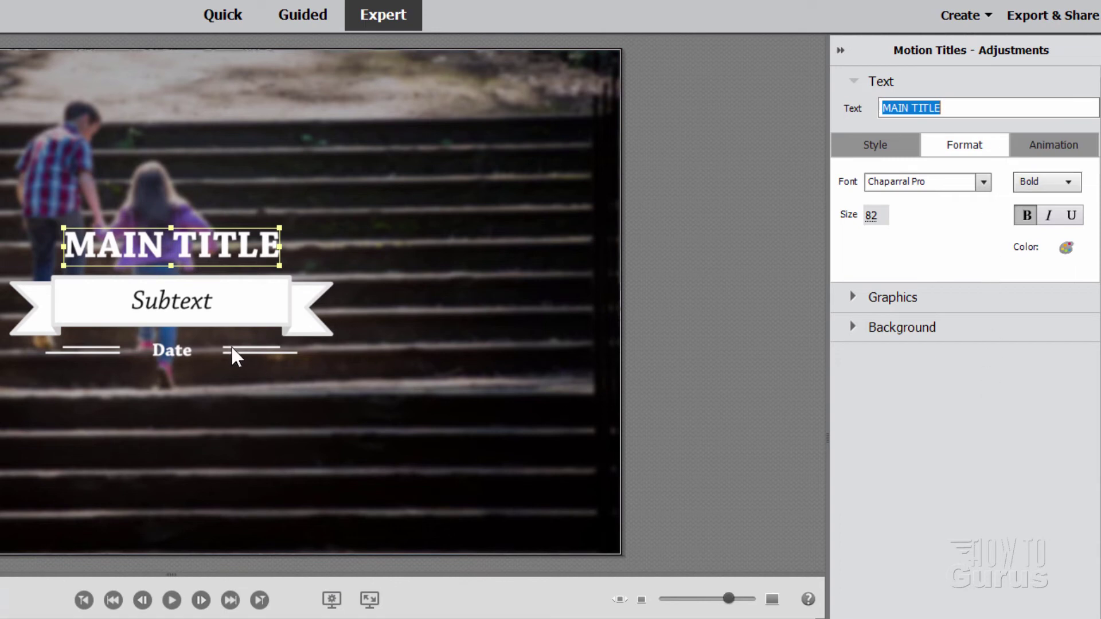
- Delete the Date text and the side-lines graphic from the title
click(180, 351)
key(BackSpace)
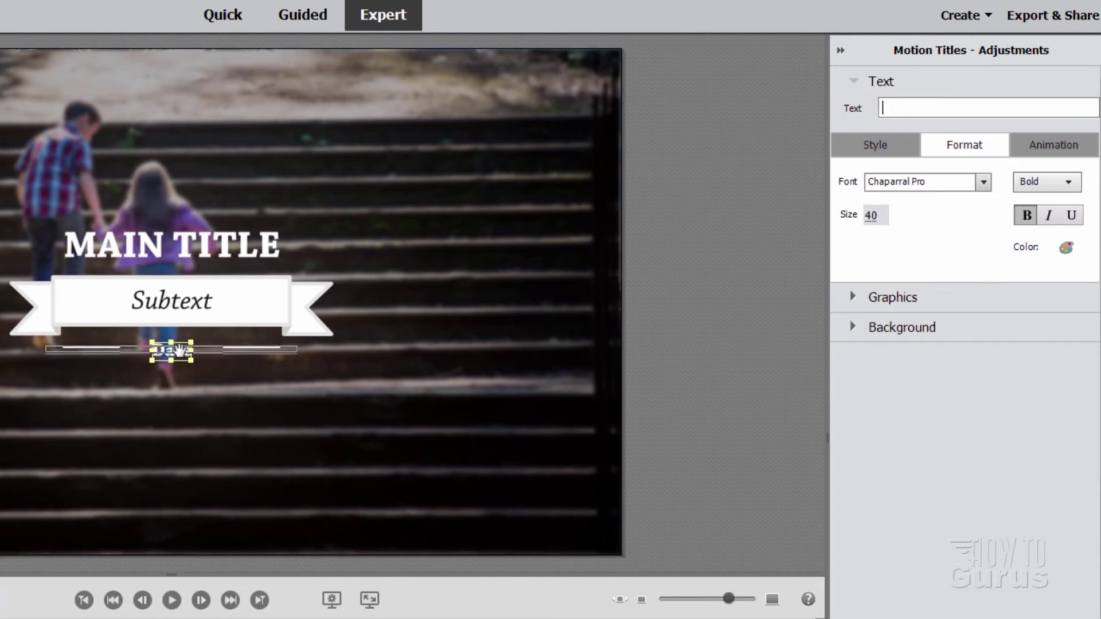
click(234, 351)
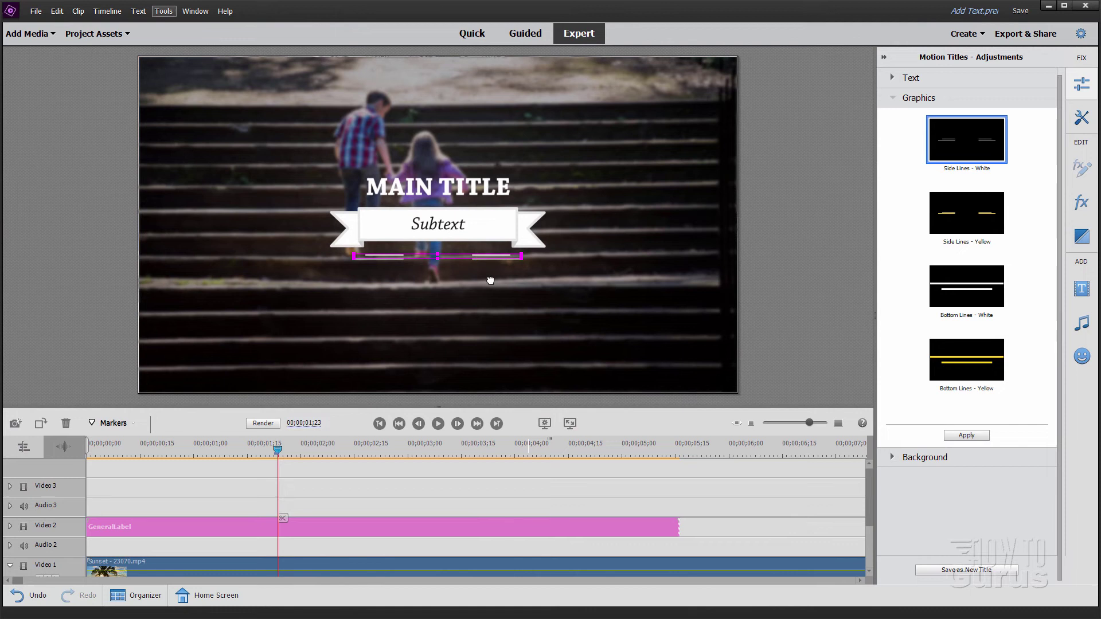
drag(490, 281, 560, 375)
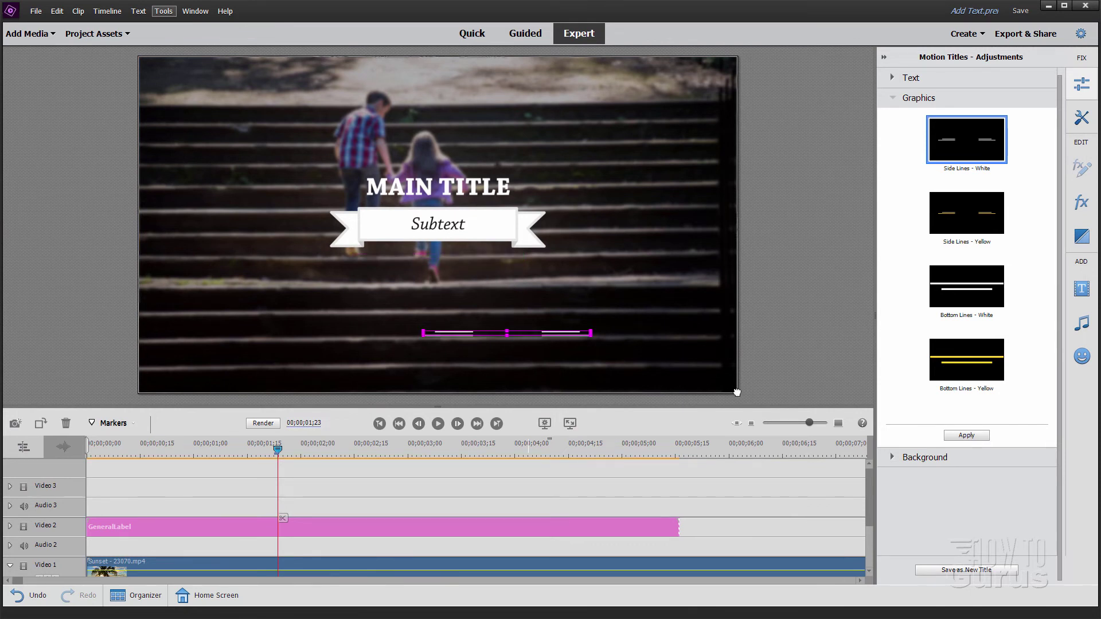
key(Delete)
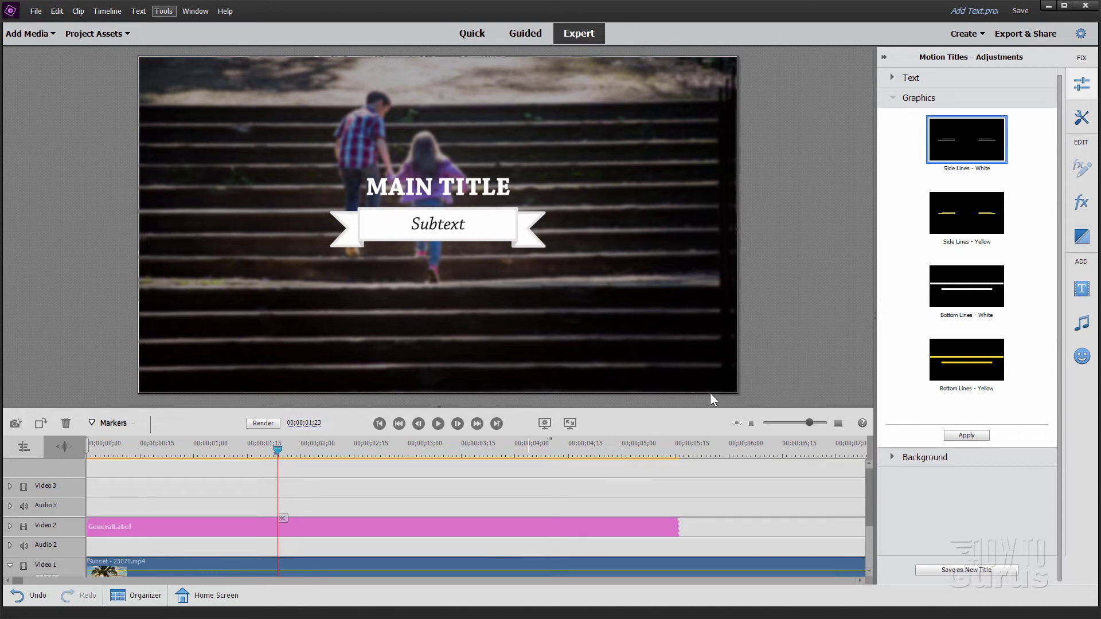
- Change the Subtext banner to the Flat Ribbon - Blue graphic
click(503, 226)
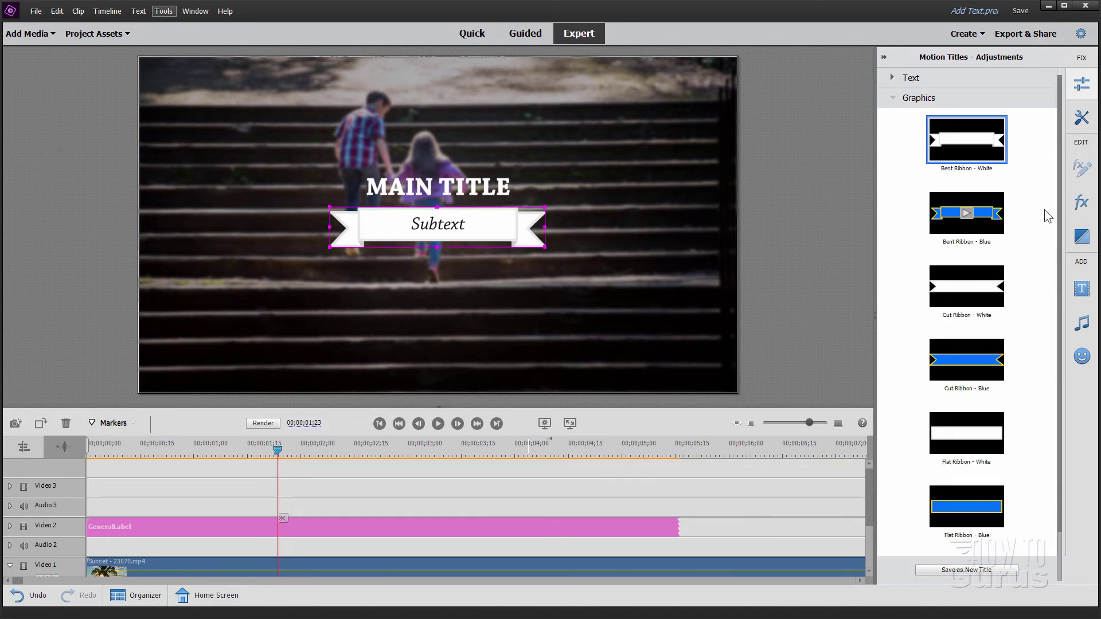
click(994, 504)
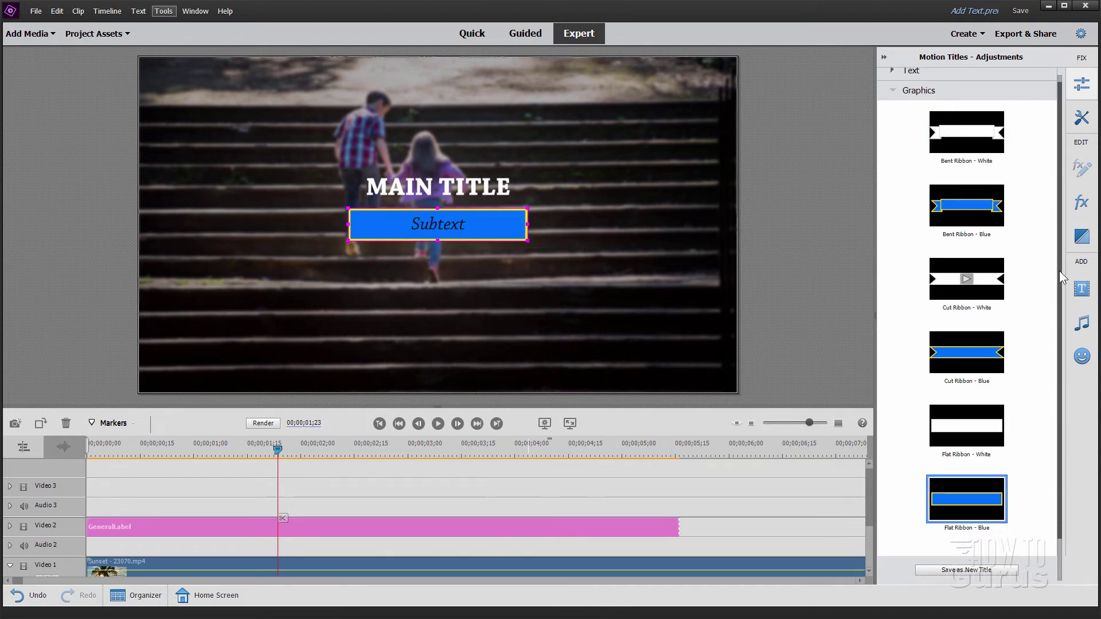
scroll(969, 520, down, 1)
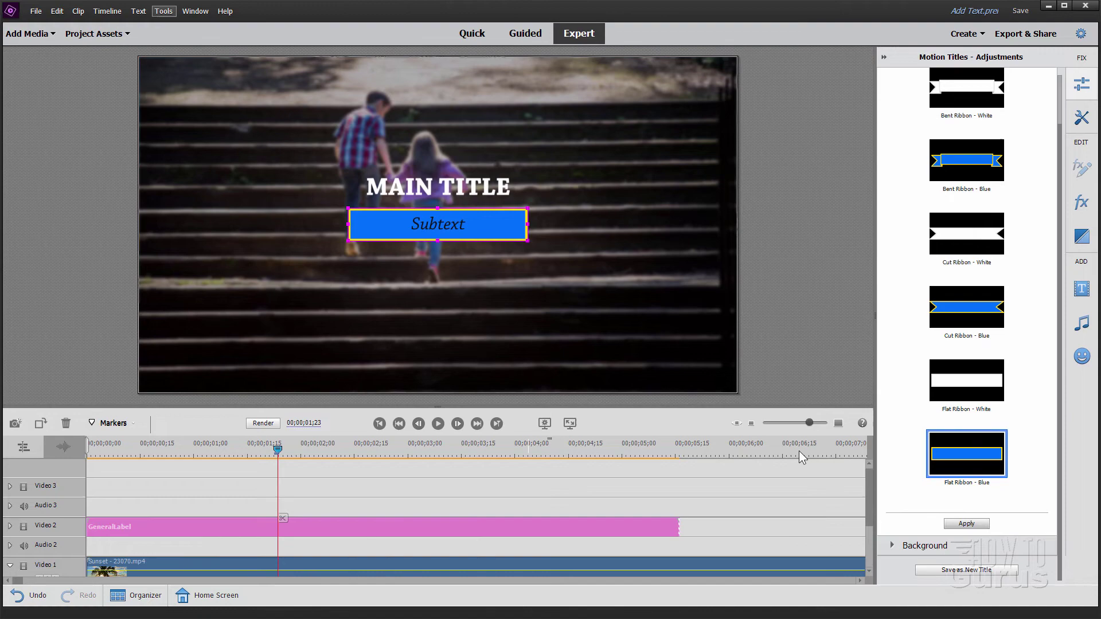
click(446, 188)
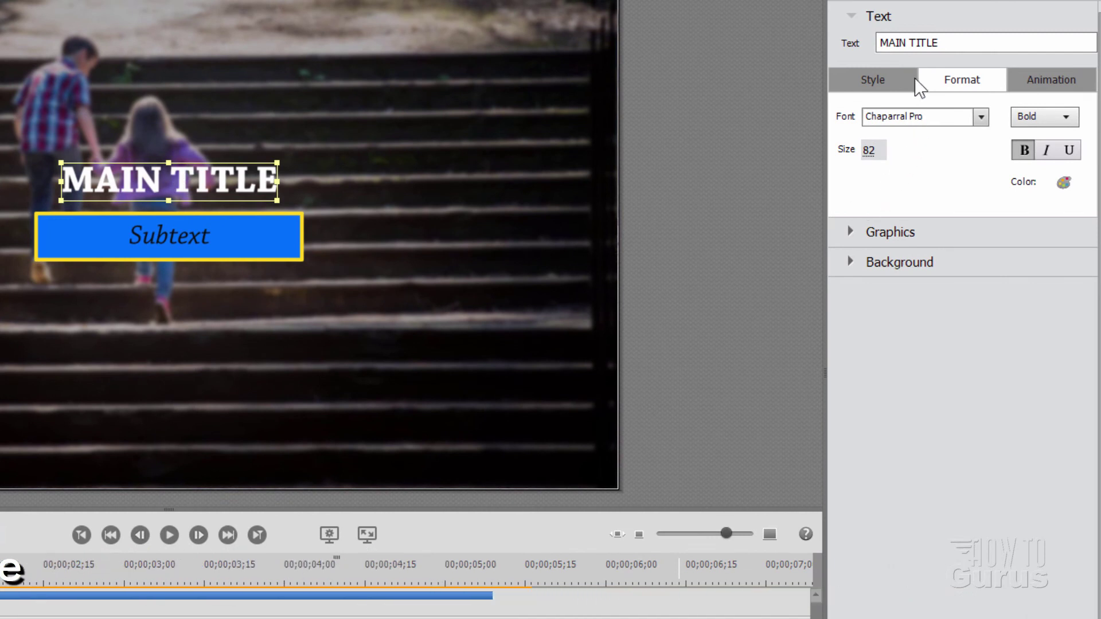
- Try the ChaparralPro Gold 32 style, then return to ChaparralPro White 80
click(880, 85)
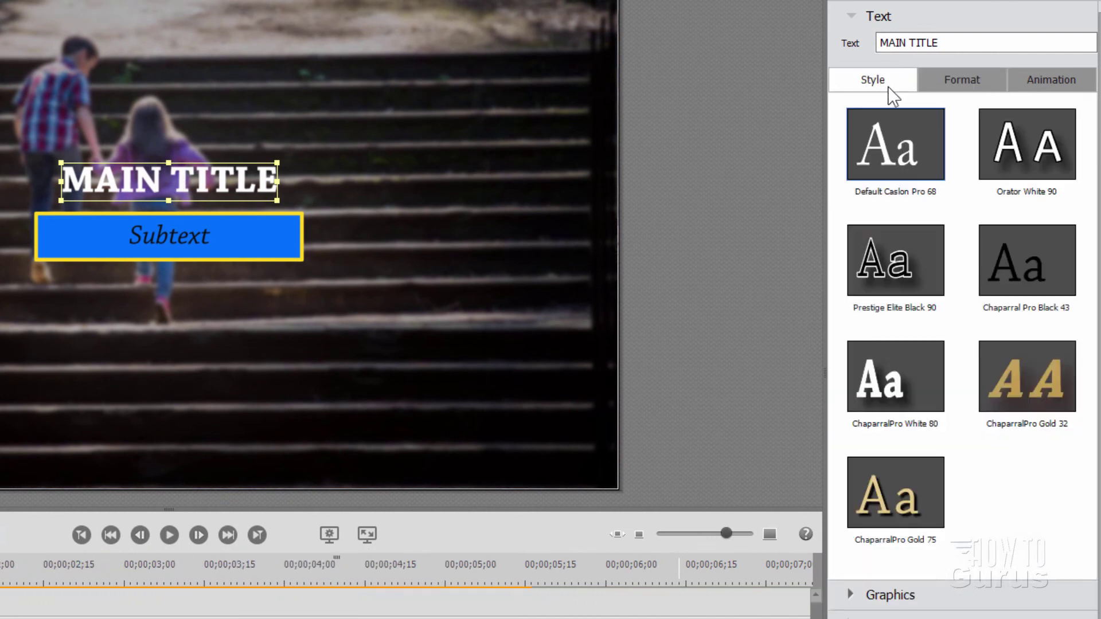
click(1018, 386)
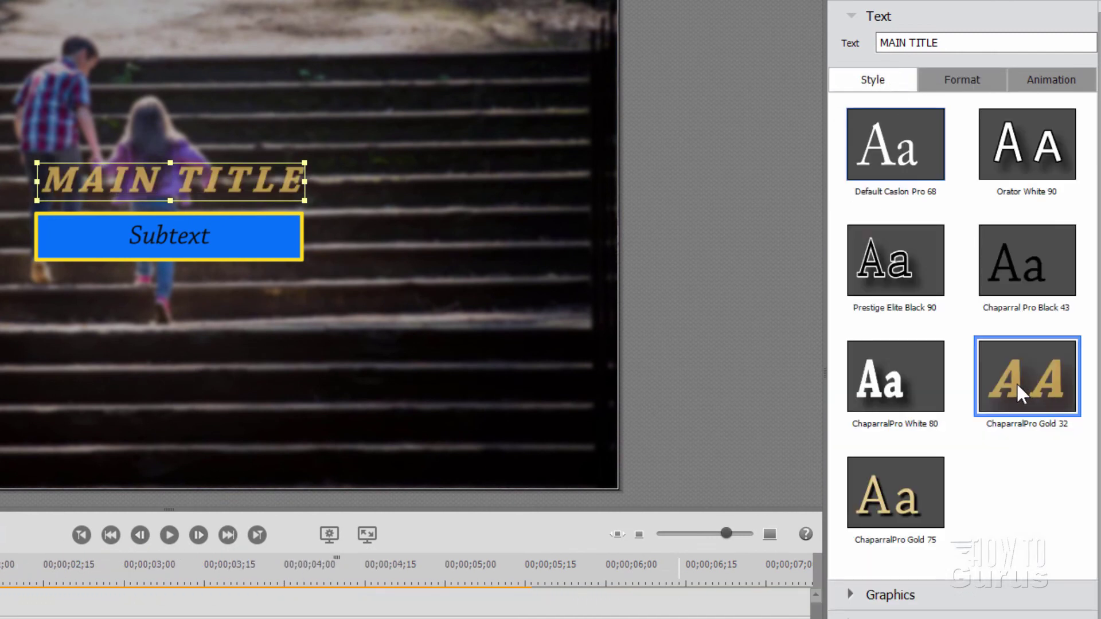
click(898, 396)
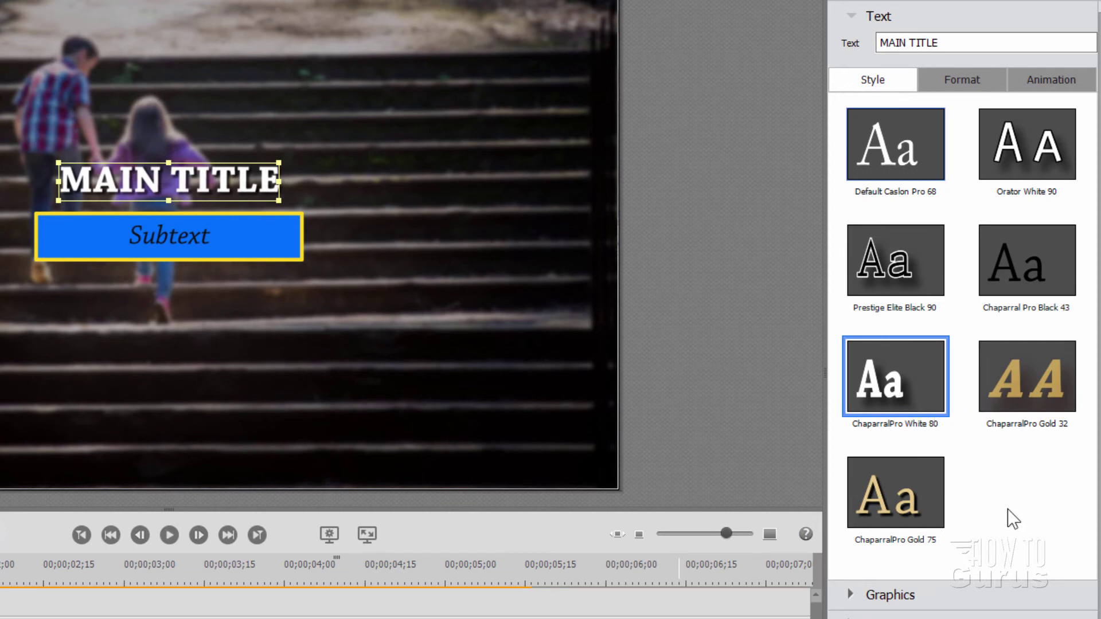
- Set MAIN TITLE to Cooper Black Regular at size 137 and nudge it higher
click(954, 81)
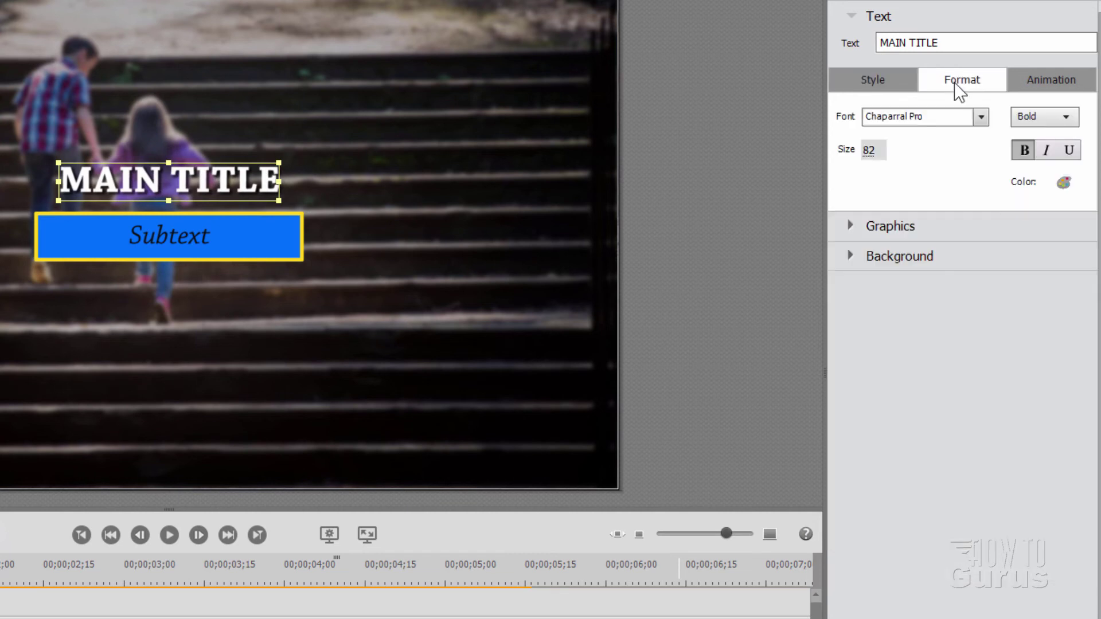
click(981, 117)
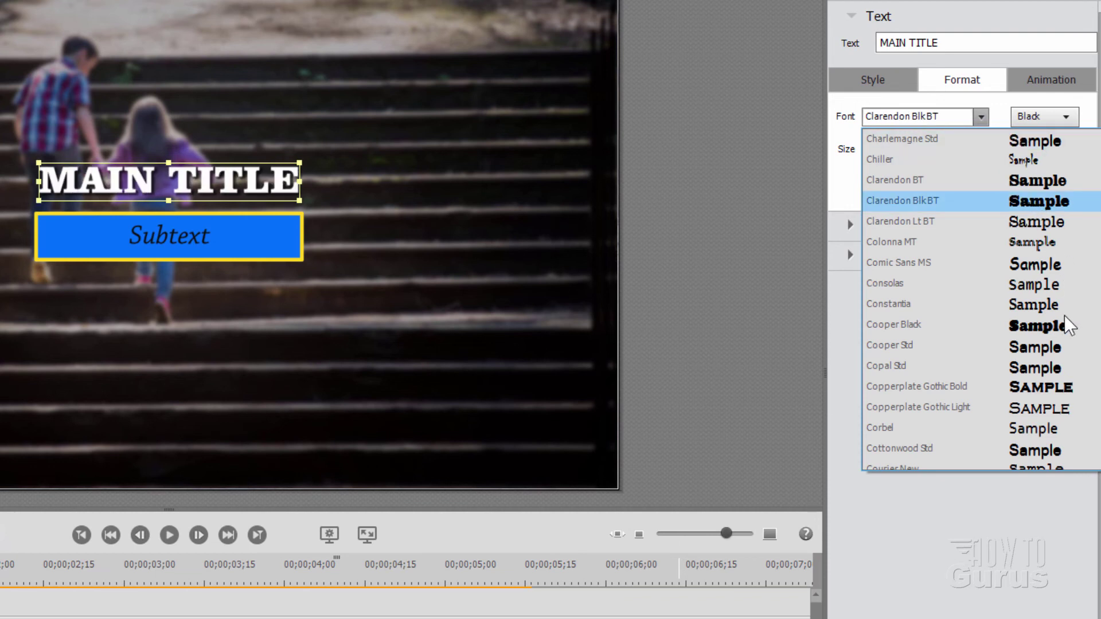
click(1043, 329)
click(1041, 116)
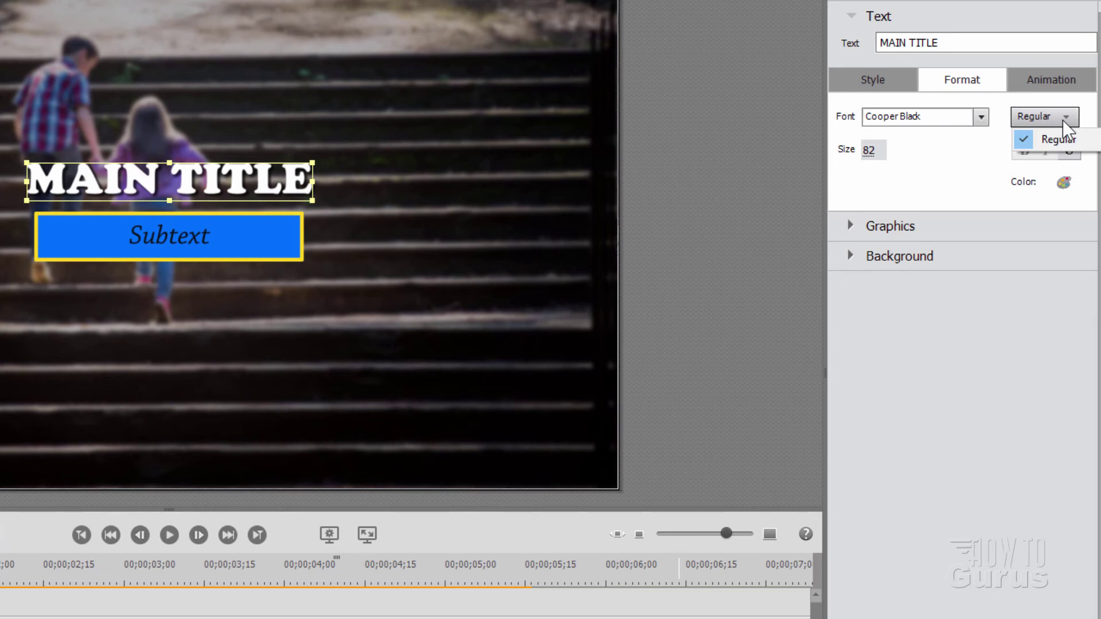
click(1048, 115)
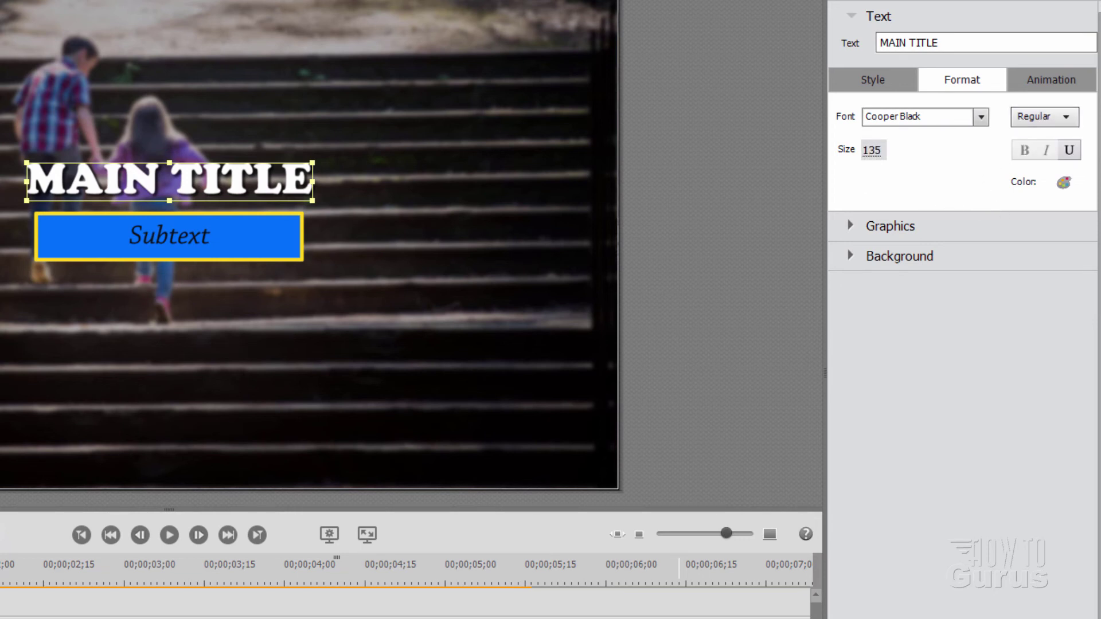
drag(872, 150, 869, 151)
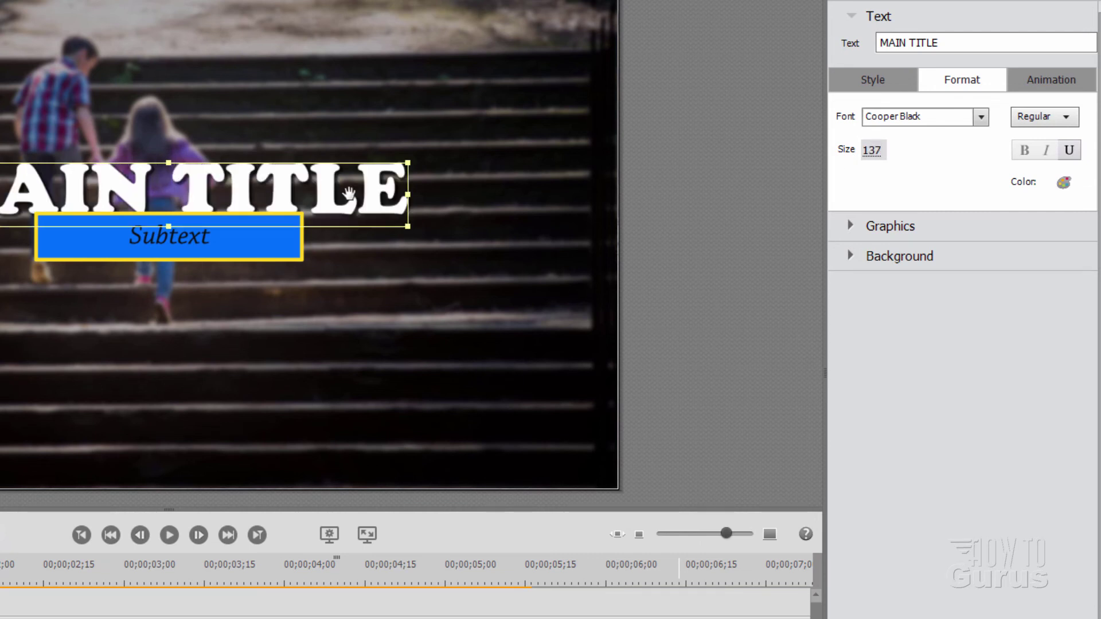
mouse_move(275, 166)
mouse_down()
mouse_move(274, 138)
mouse_move(279, 176)
mouse_up()
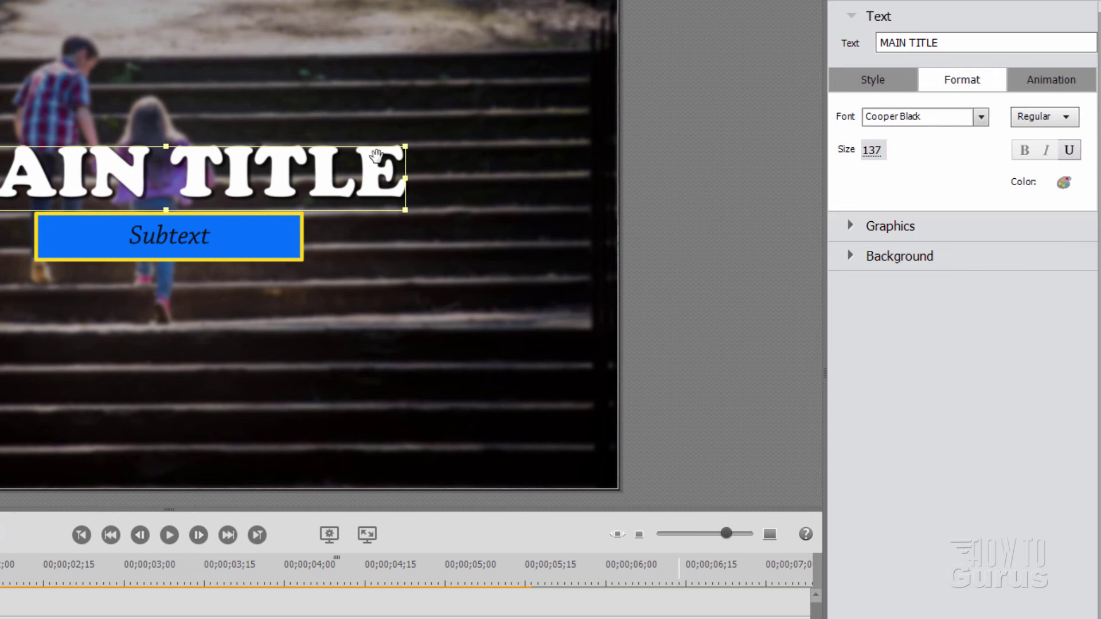
click(175, 237)
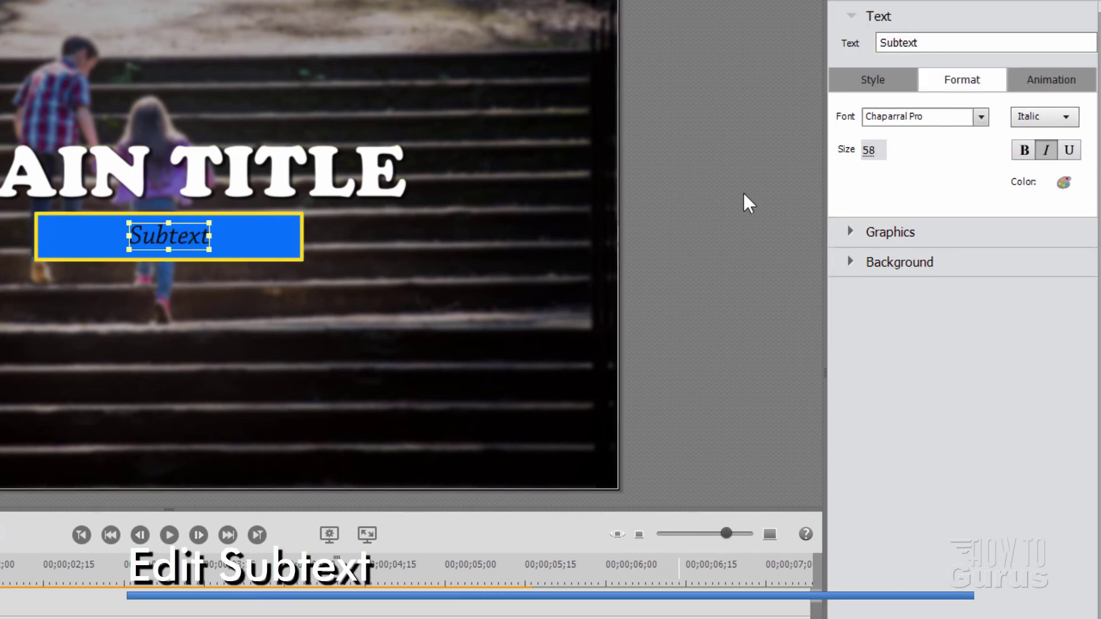
- Replace Subtext with white bold 'My Vacation' and change MAIN TITLE to 'Hawaii'
drag(931, 39, 861, 41)
text(My)
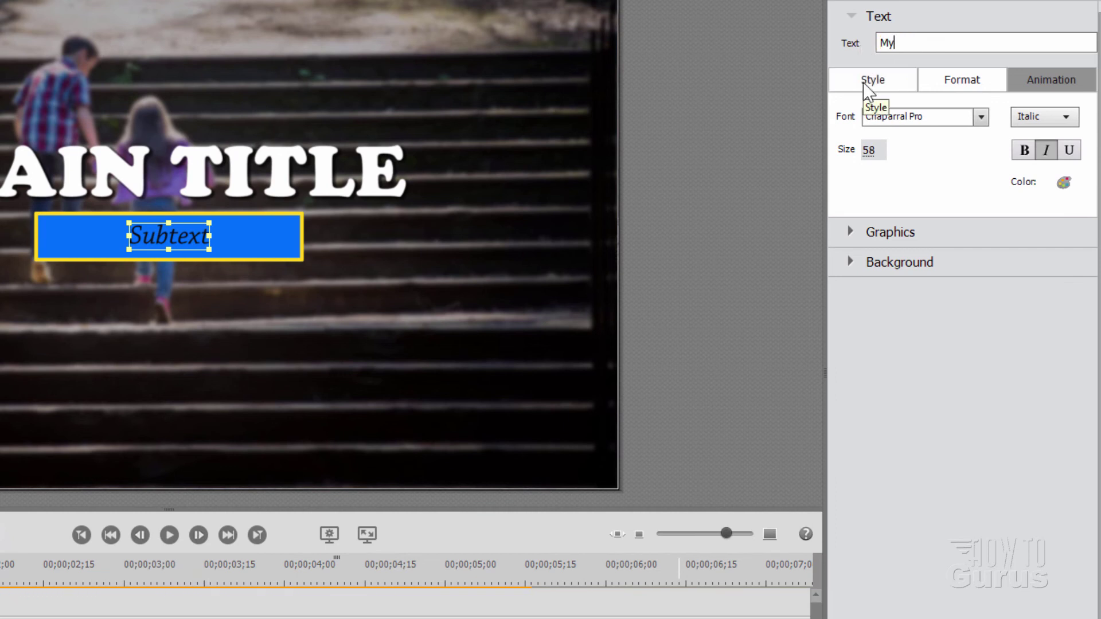
text( Vacation)
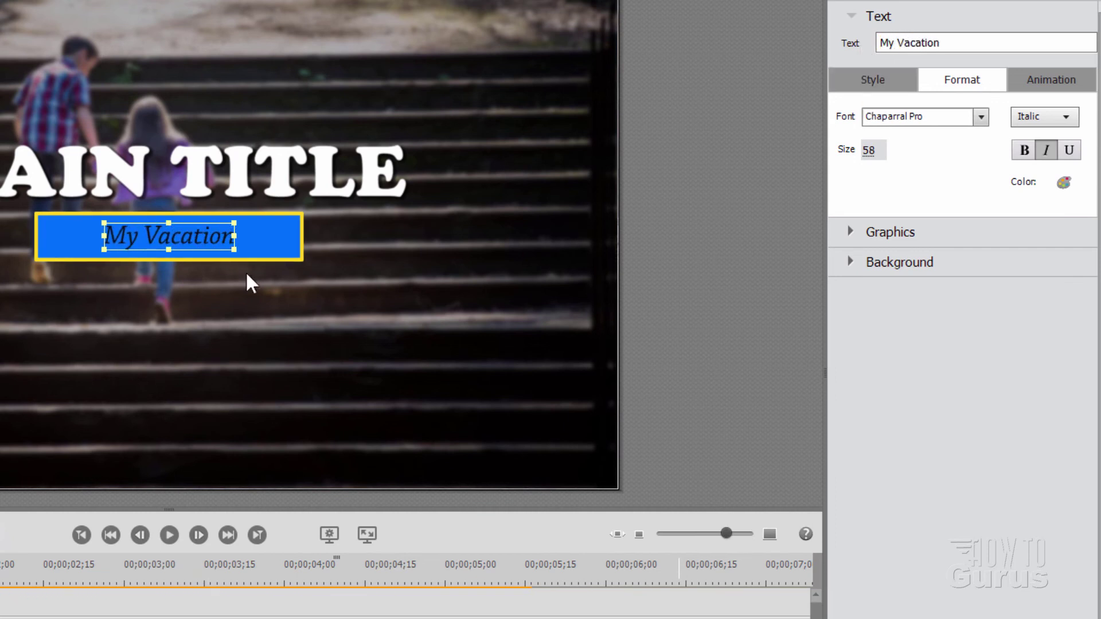
click(1062, 182)
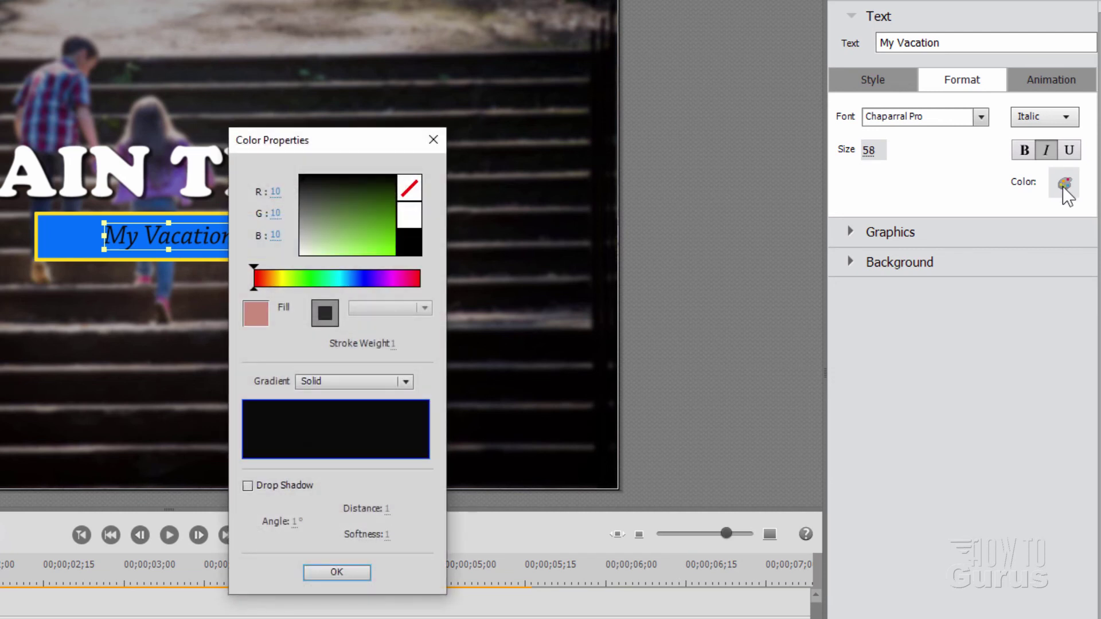
click(416, 215)
click(351, 571)
click(1027, 150)
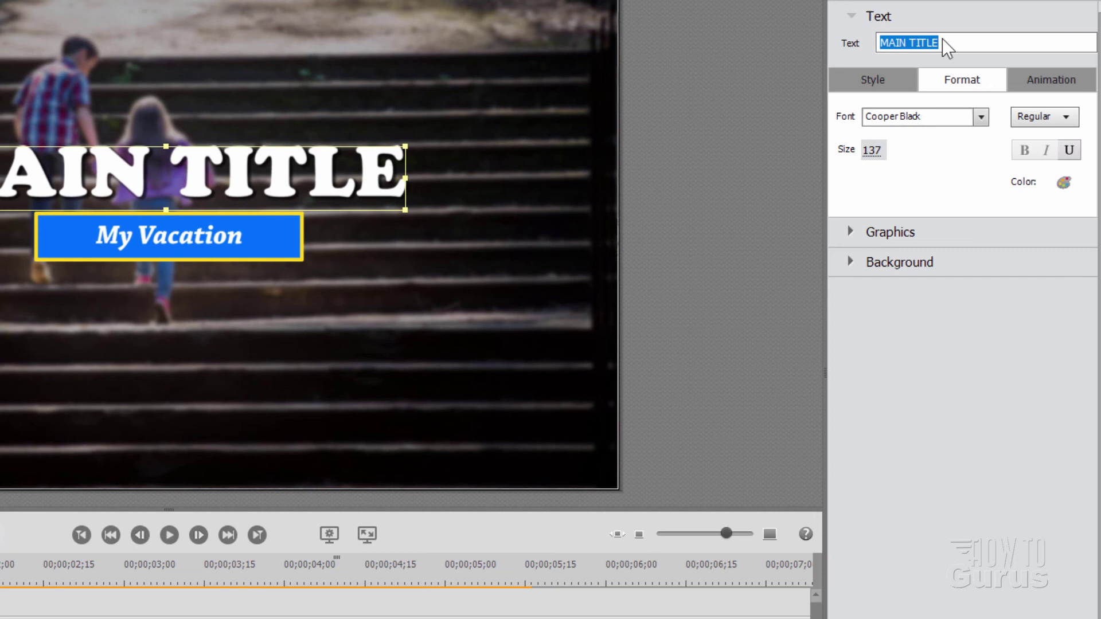
text(Hawaii)
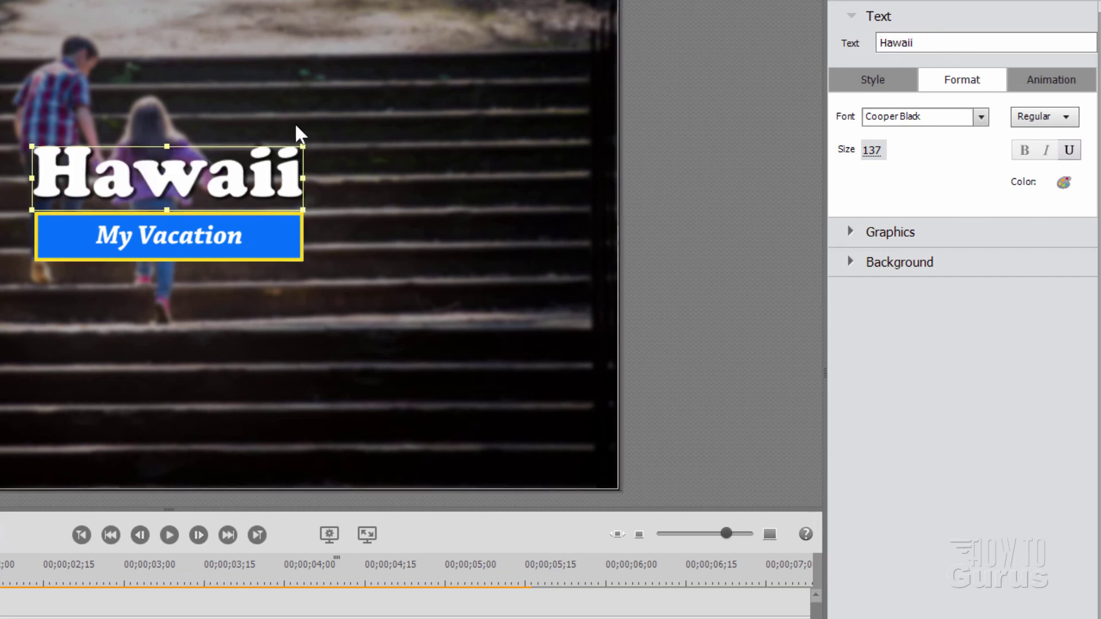
- Set the title background type to Transparent after briefly lowering its opacity
click(514, 339)
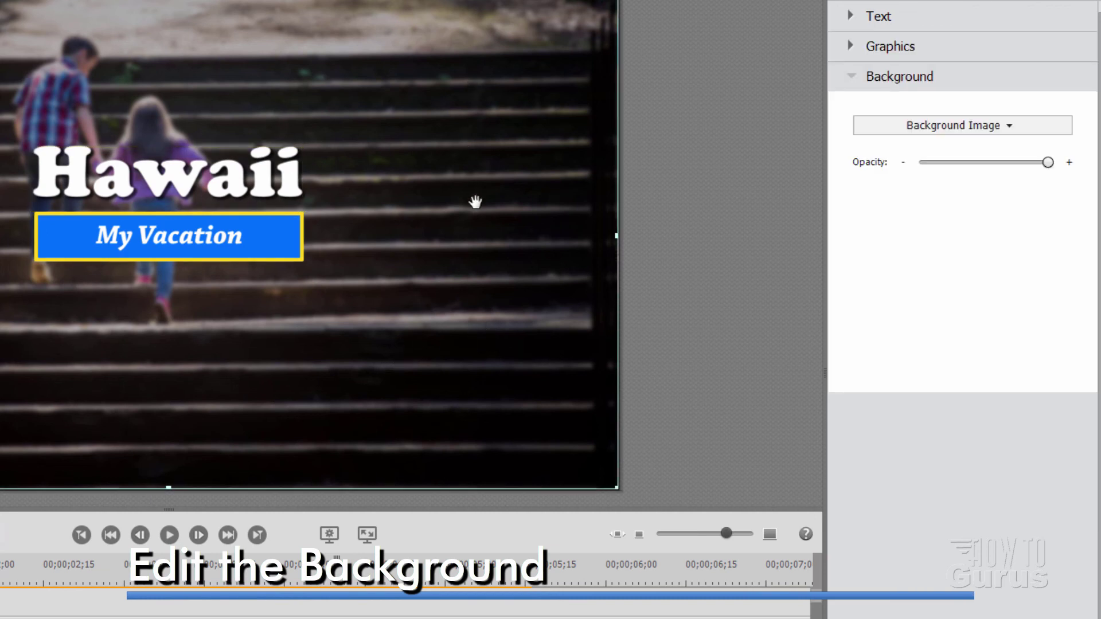
click(1007, 125)
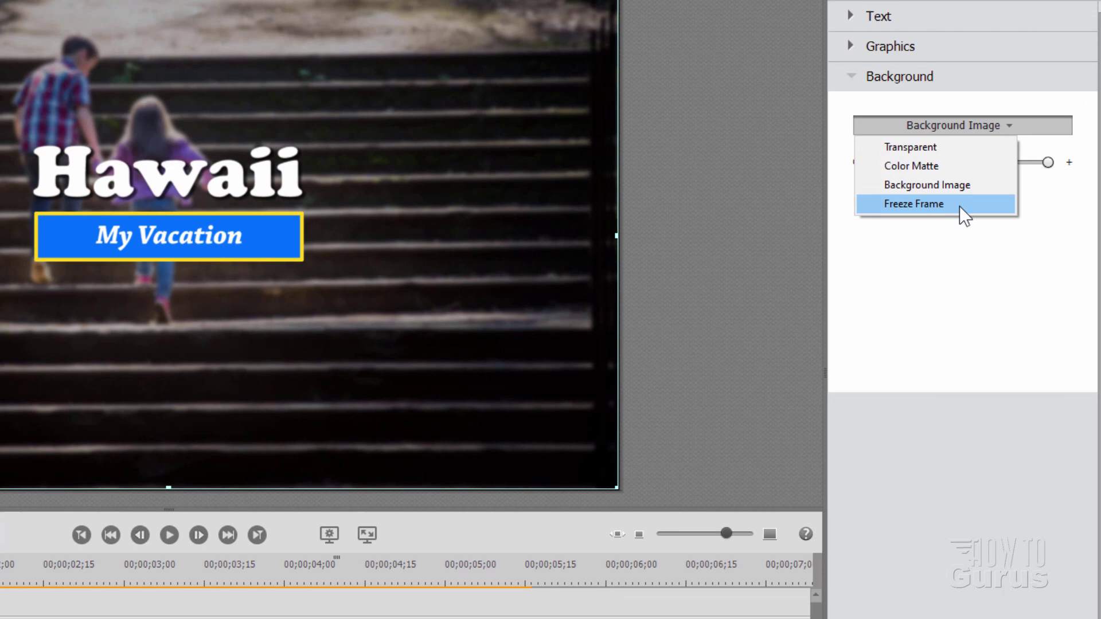
click(991, 265)
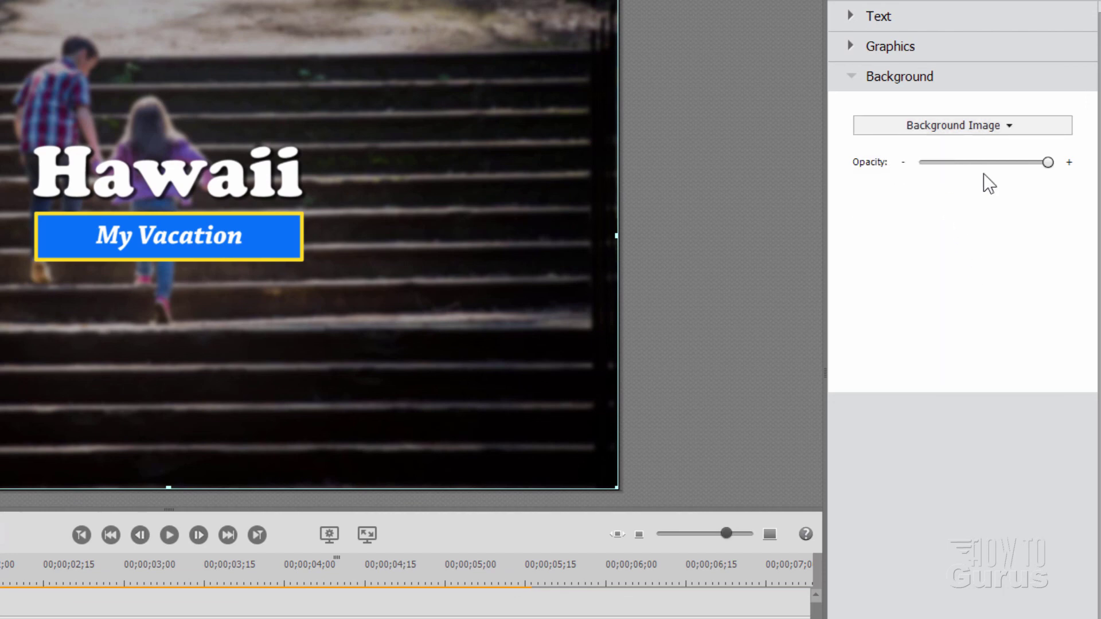
drag(1053, 167, 984, 167)
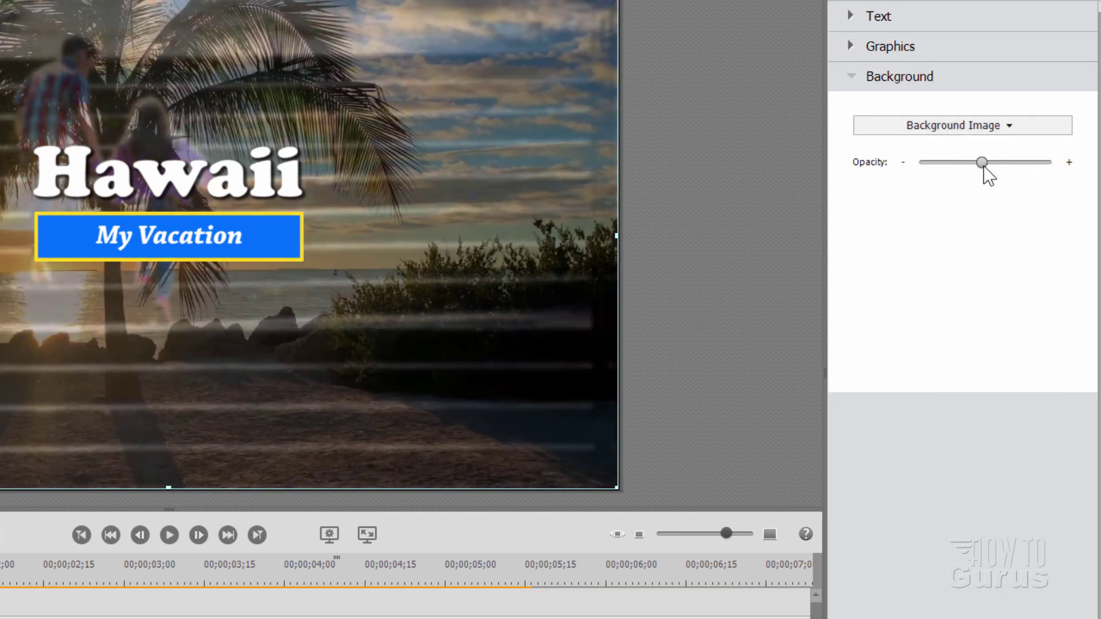
click(995, 125)
click(951, 146)
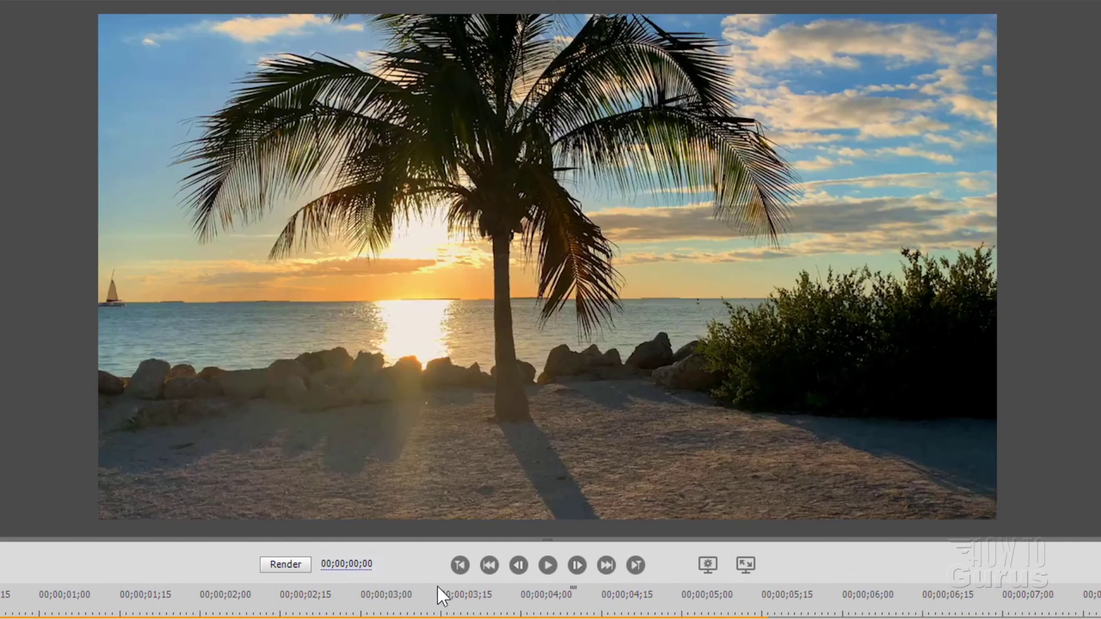
- Play the preview to watch the Hawaii title animate over the sunset beach
click(547, 564)
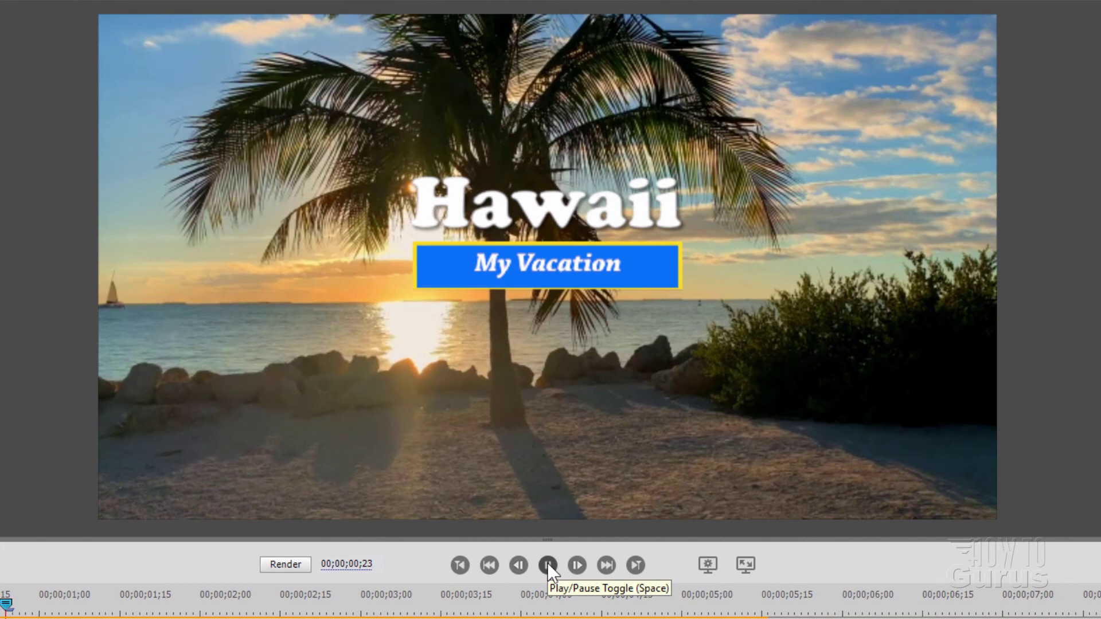